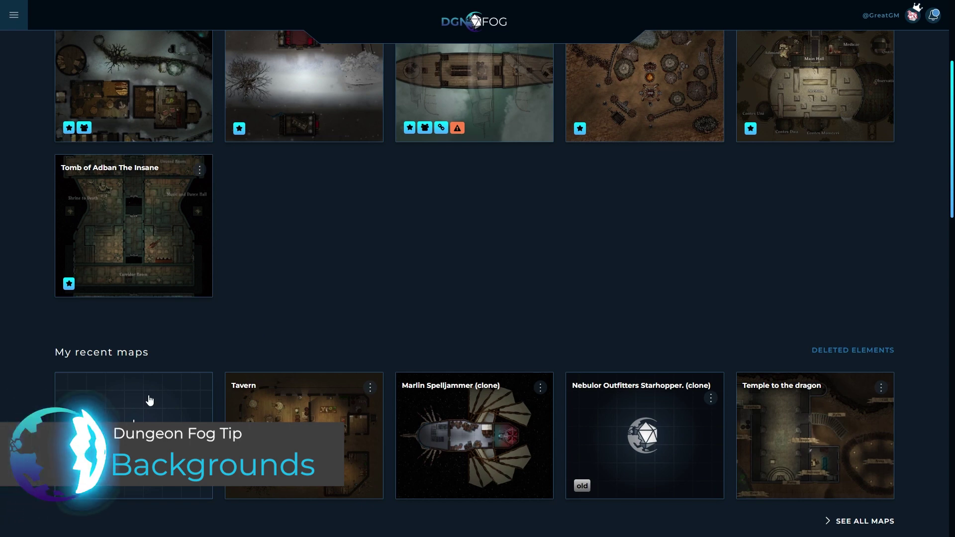
- Create a new map '1 Barrens Plain Demo' from the Barrens category's 1 Barrens Plain preset
left_click(134, 398)
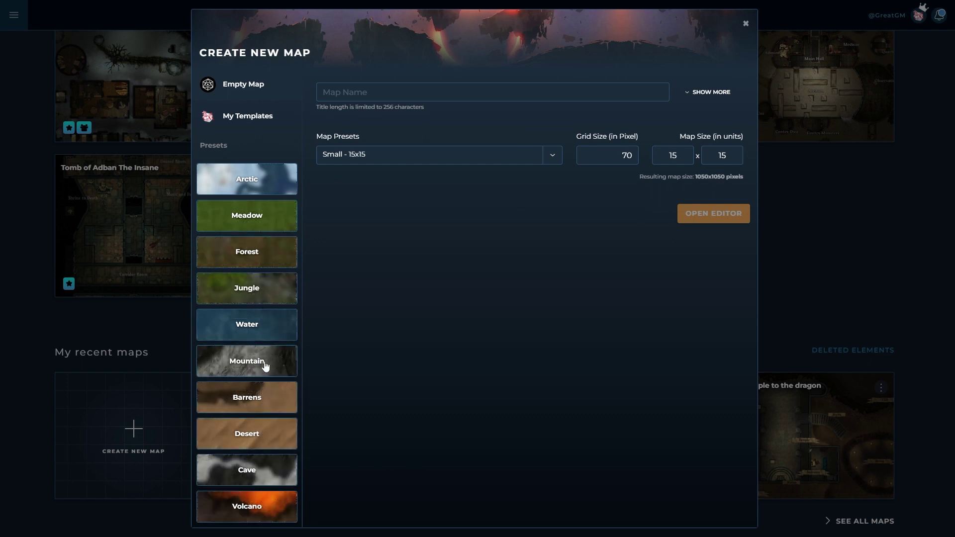
left_click(262, 402)
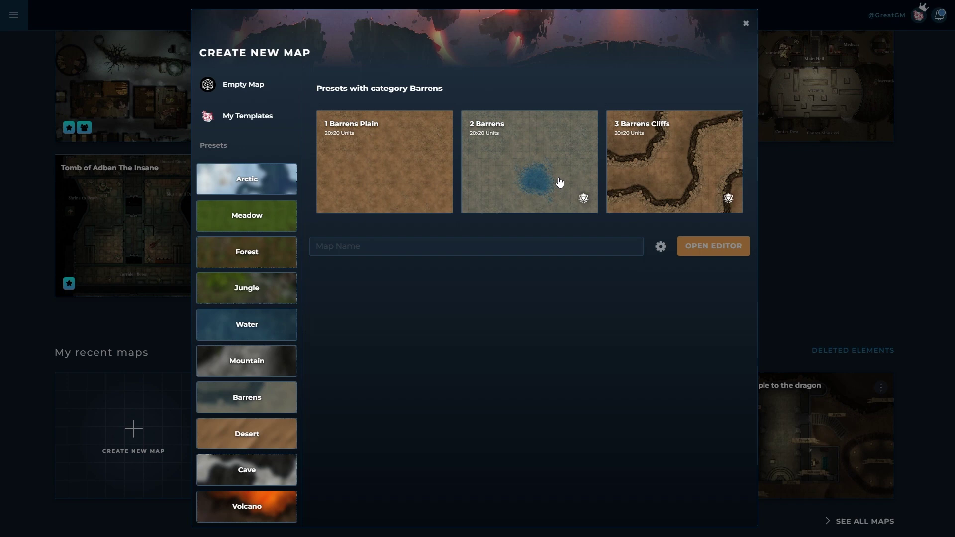
left_click(392, 186)
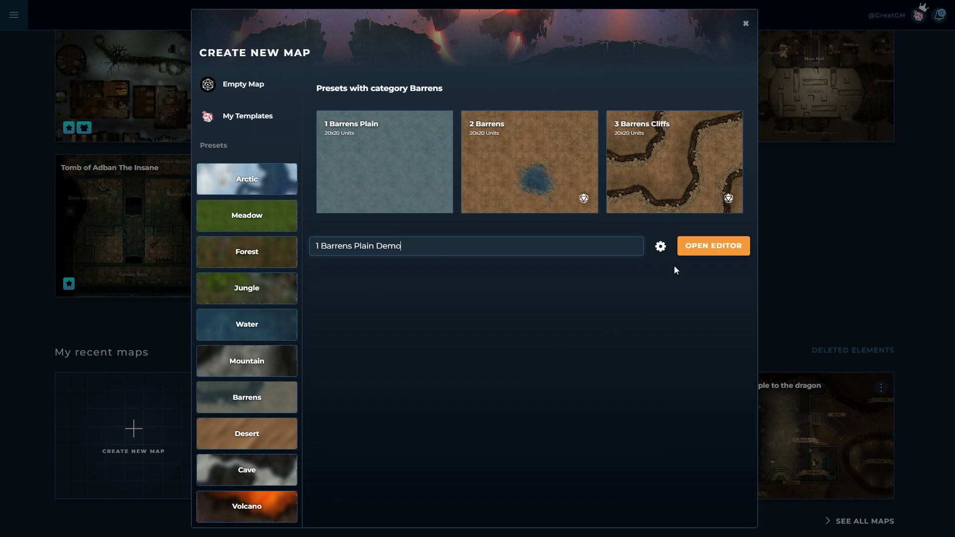
left_click(716, 249)
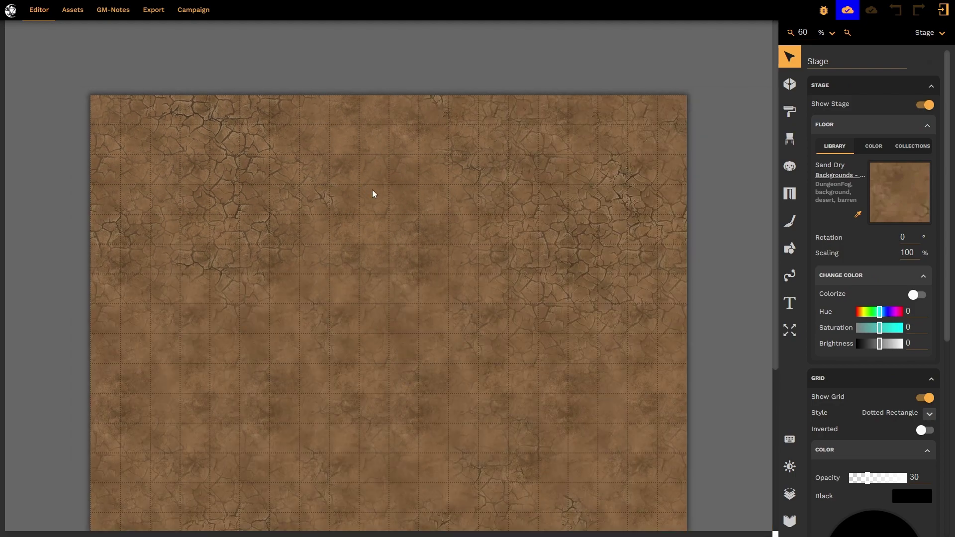
- Open the Layers panel, expand Content to list Sand Dry and Sand Plain, and zoom out to 40%
scroll(473, 208, "down", 3)
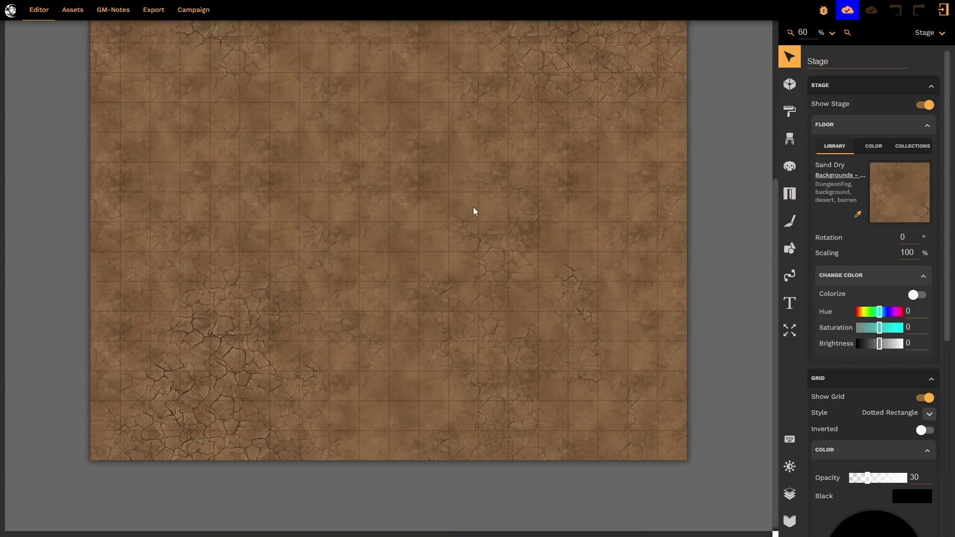
scroll(473, 207, "up", 3)
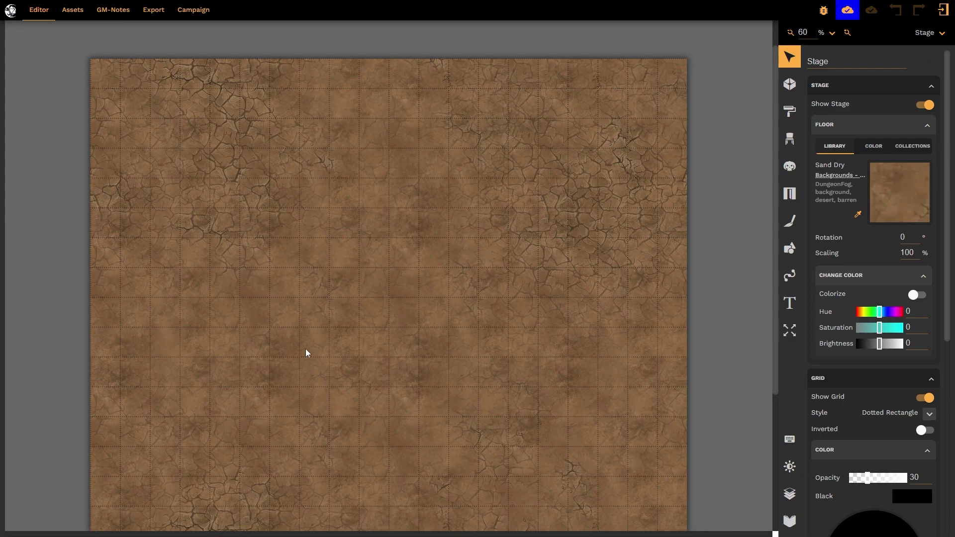
scroll(394, 305, "down", 3)
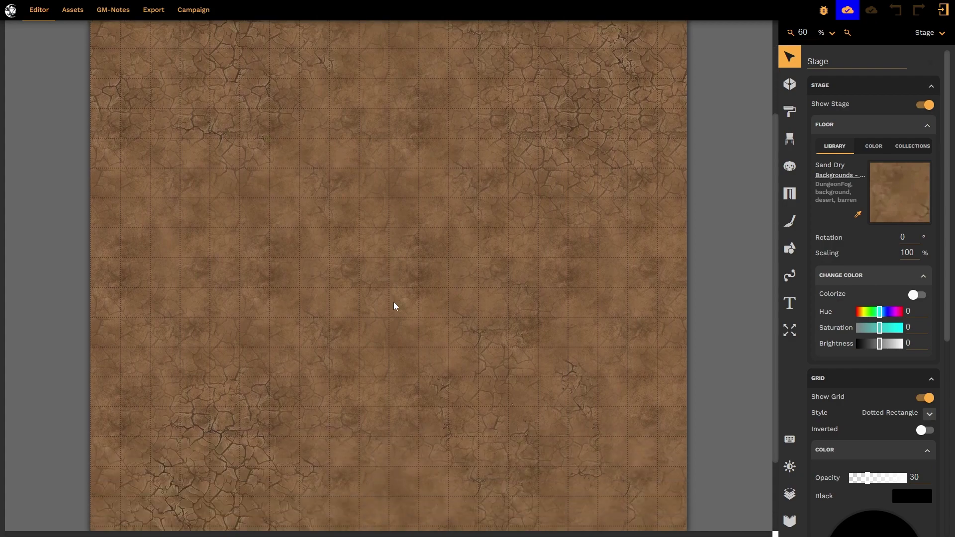
scroll(394, 305, "up", 3)
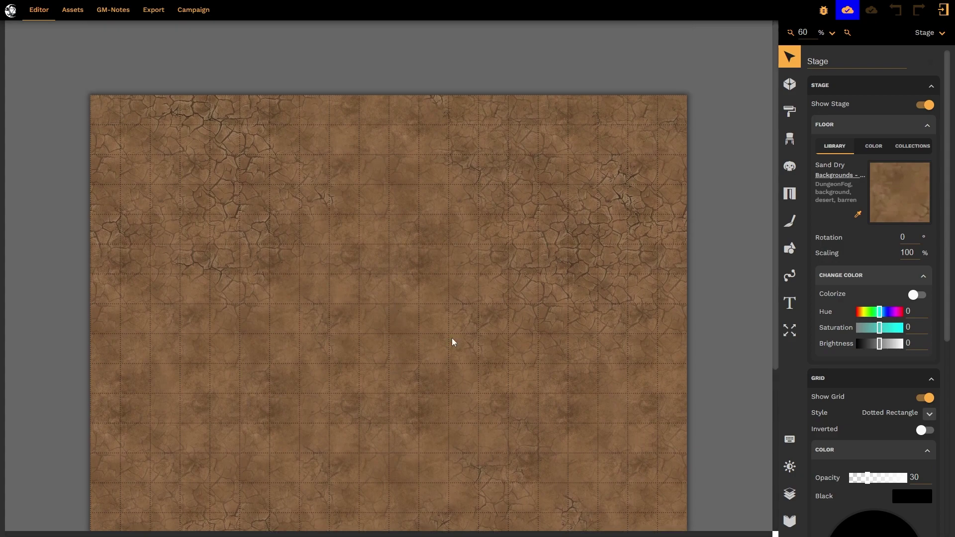
left_click(789, 494)
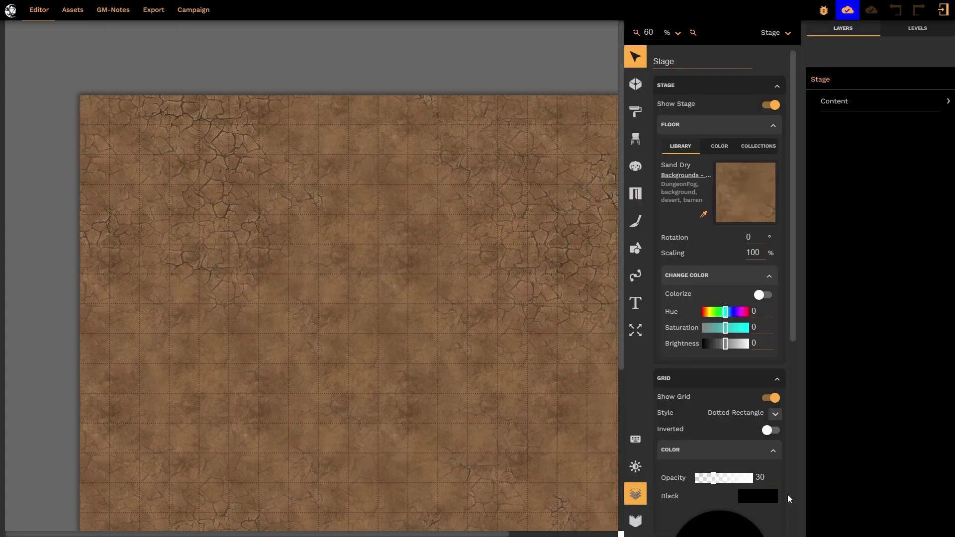
left_click(879, 112)
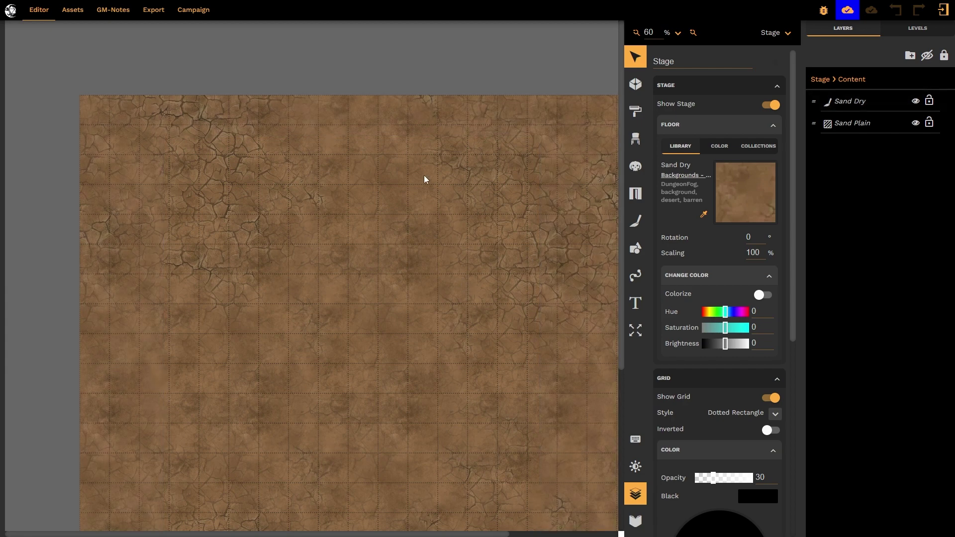
scroll(288, 230, "down", 1)
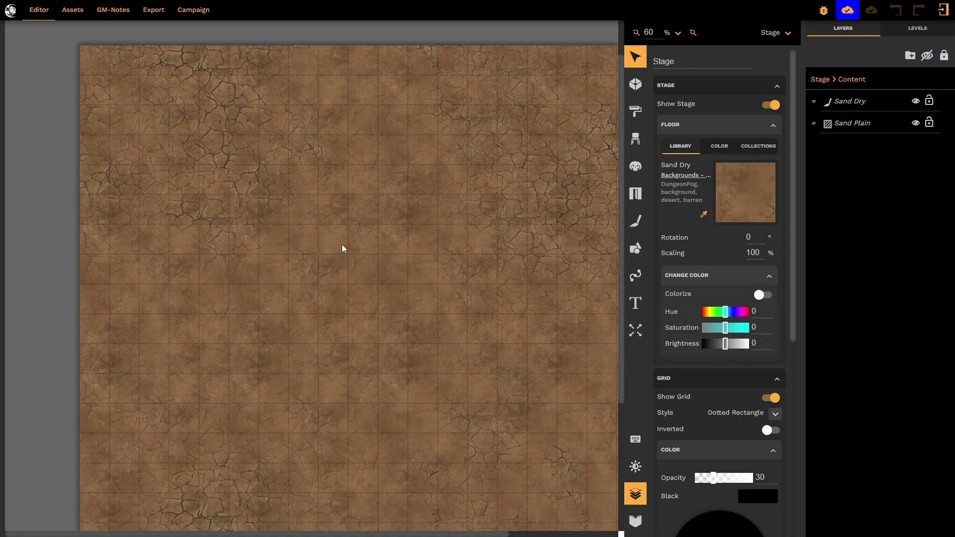
scroll(273, 228, "down", 2)
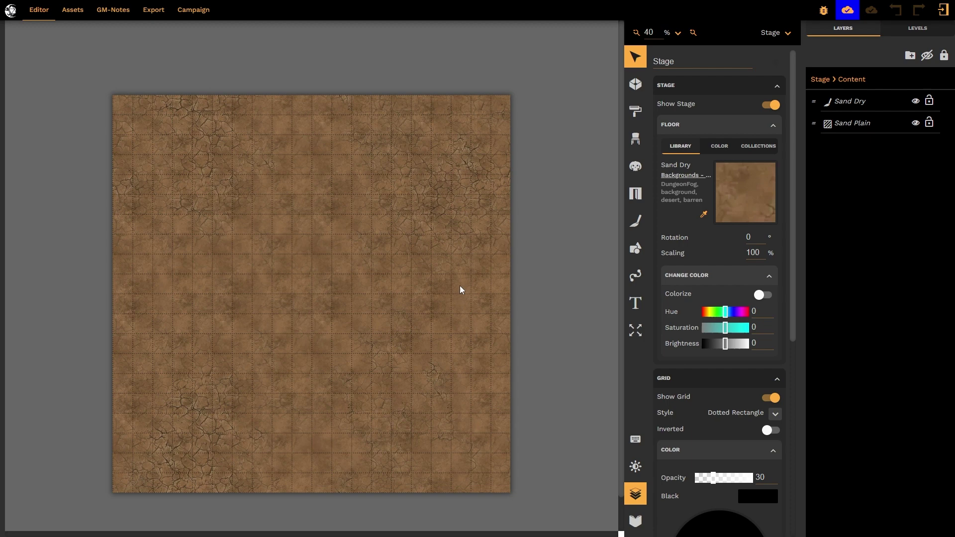
- Add 15 squares to the map's right side, making it 35×20 squares
left_click(635, 329)
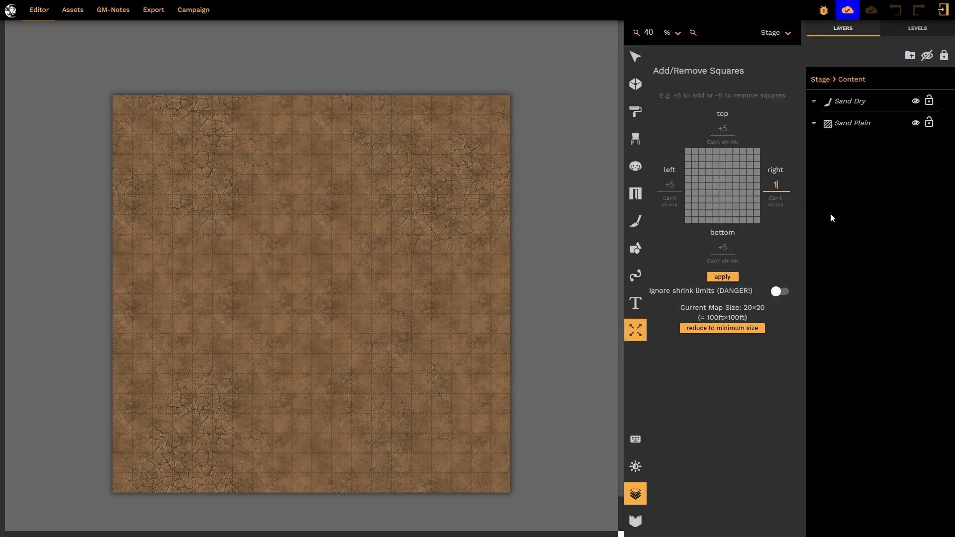
type("15")
left_click(722, 277)
left_click_drag(435, 535, 576, 535)
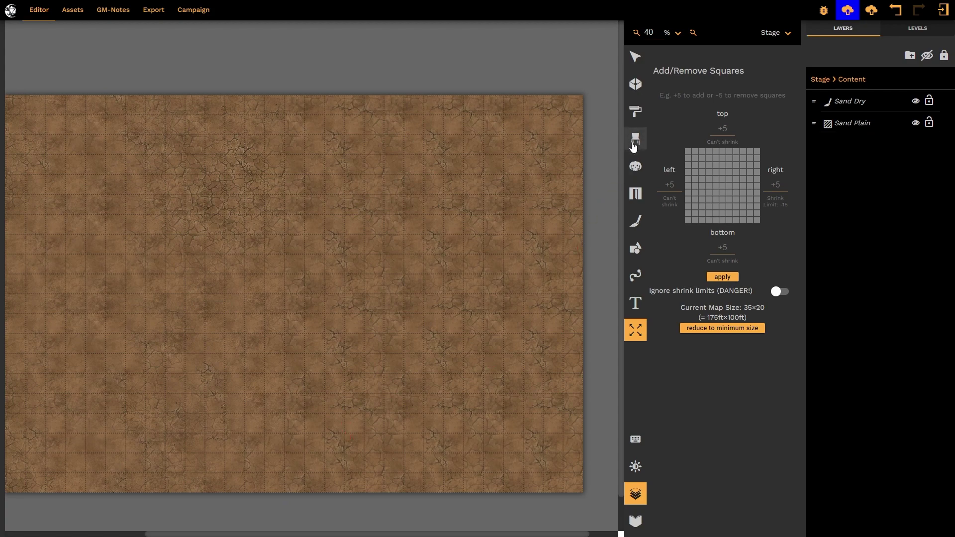
- Choose the Sand Plain texture from the Backgrounds - Nature pack as the prop to place
left_click(634, 143)
left_click(744, 142)
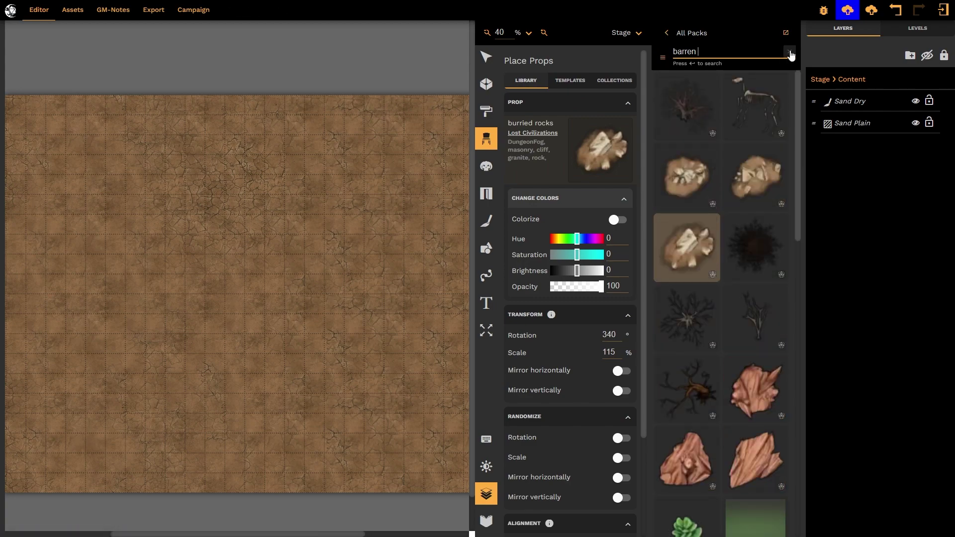
left_click(664, 57)
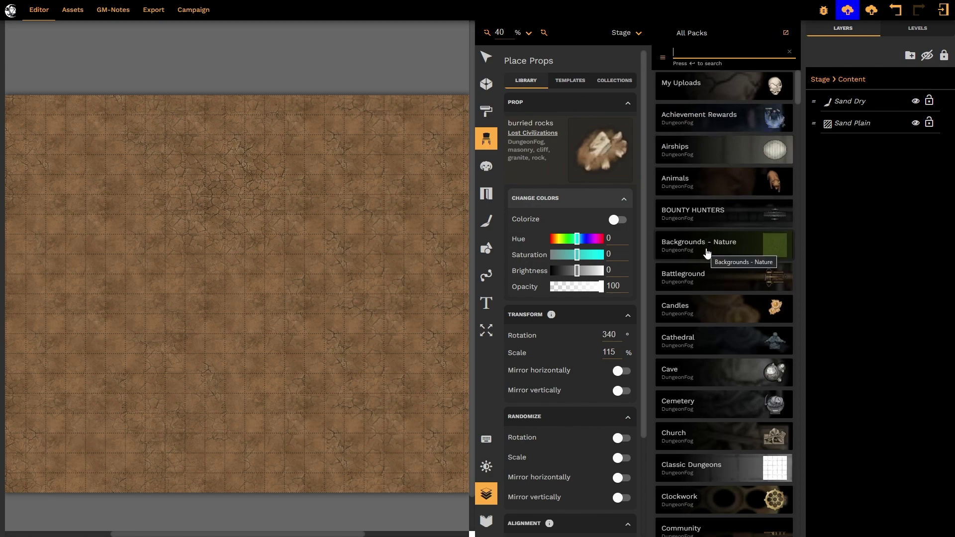
left_click(707, 253)
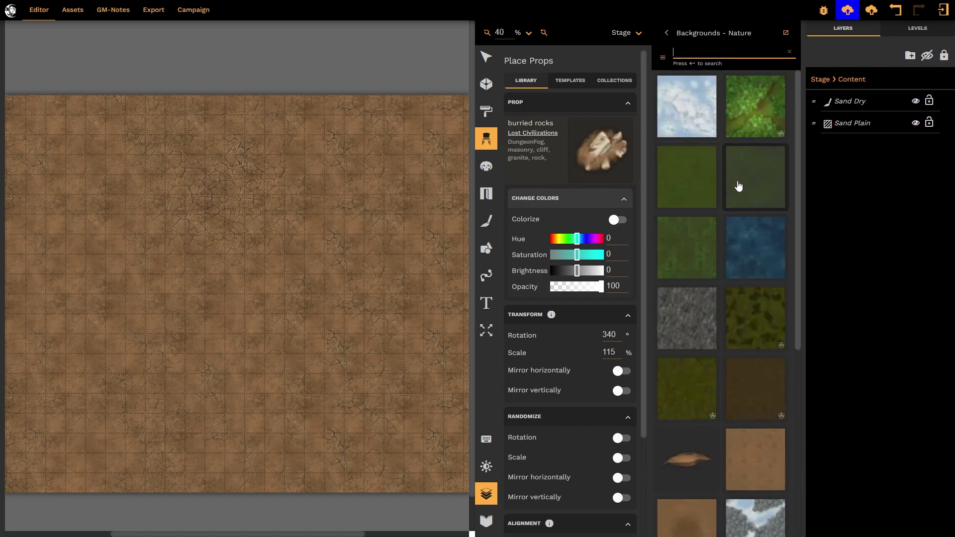
scroll(696, 311, "down", 3)
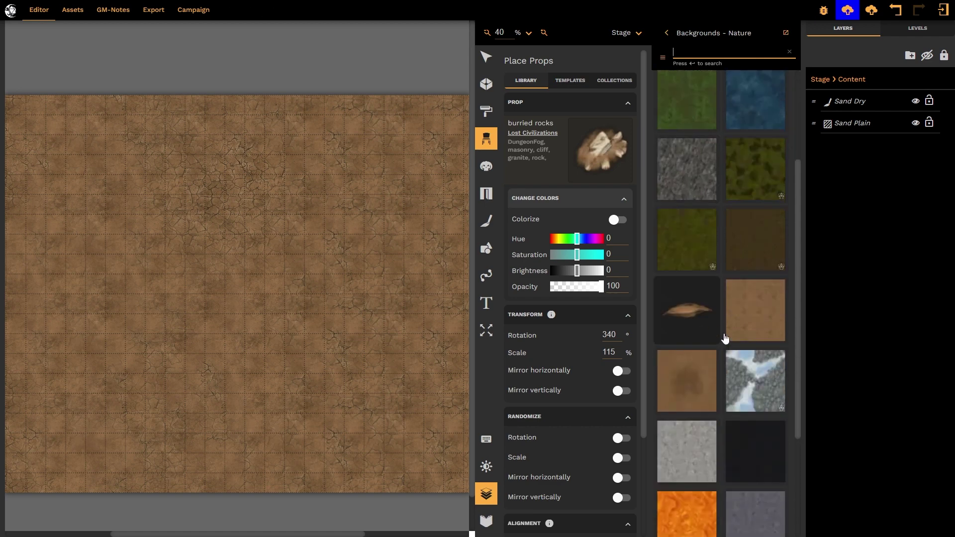
scroll(731, 308, "down", 2)
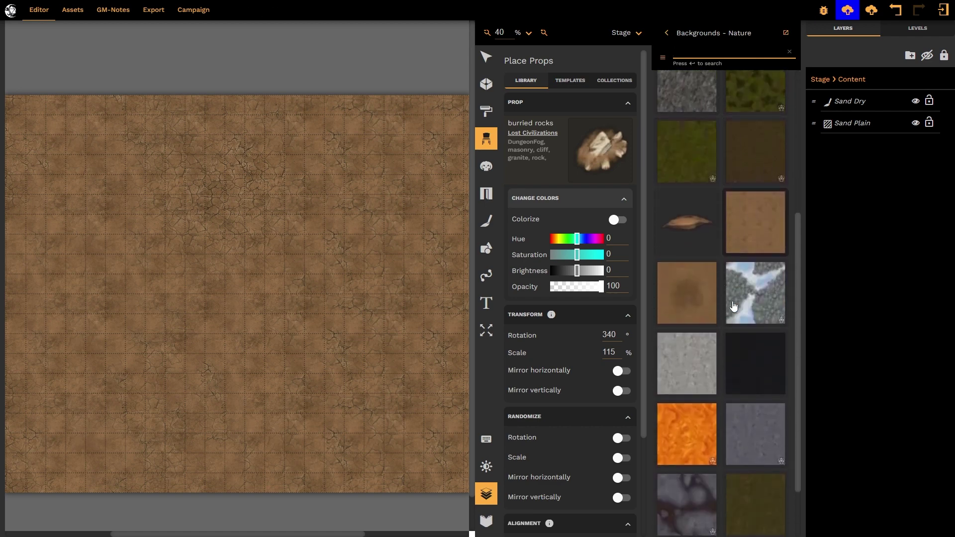
left_click(744, 229)
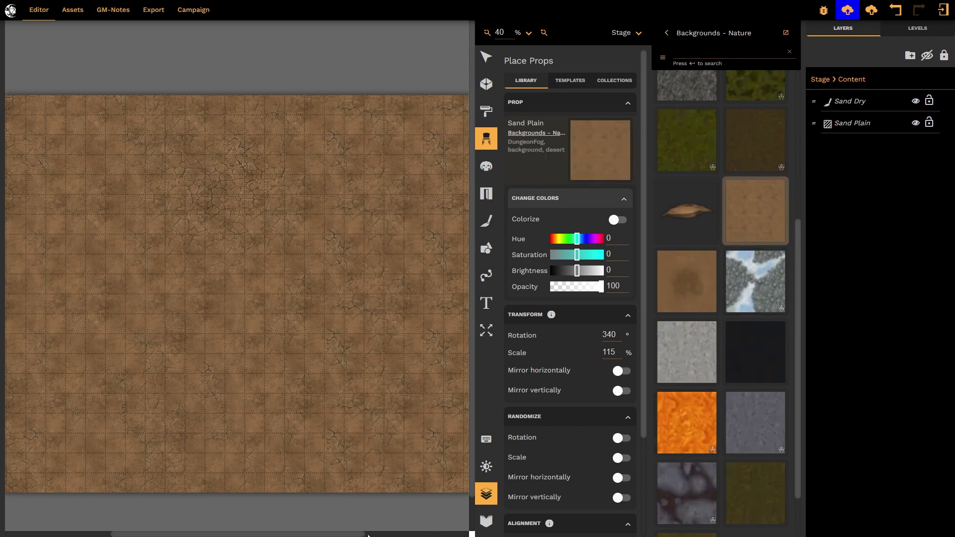
left_click_drag(356, 535, 437, 535)
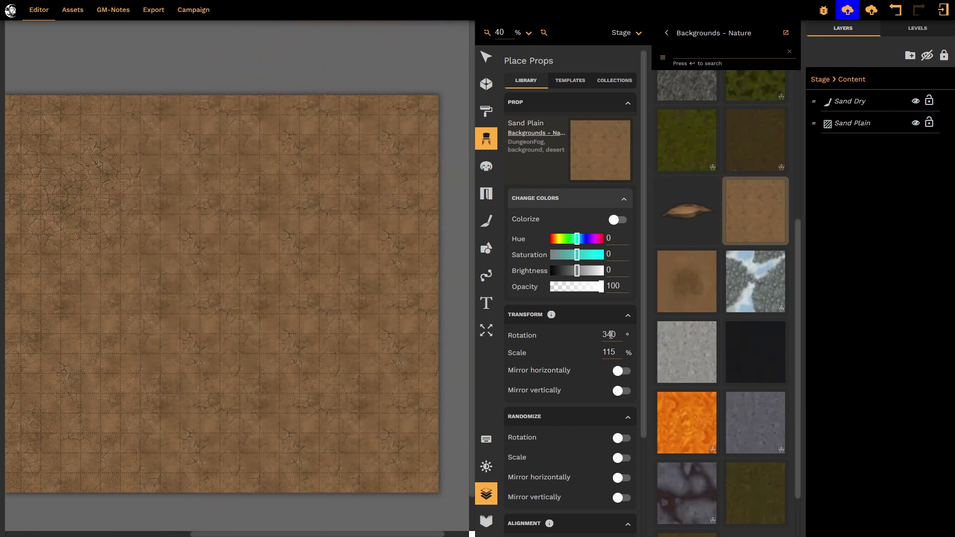
- Place the Sand Plain tile with rotation 0, scale 100 and snap to grid enabled
left_click(519, 337)
type("0")
key("Tab")
type("100")
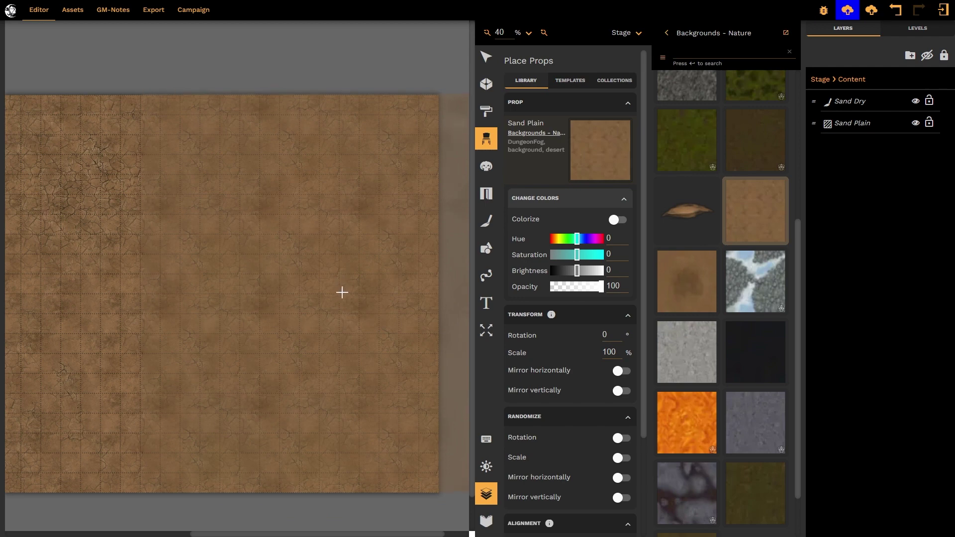
scroll(574, 443, "down", 4)
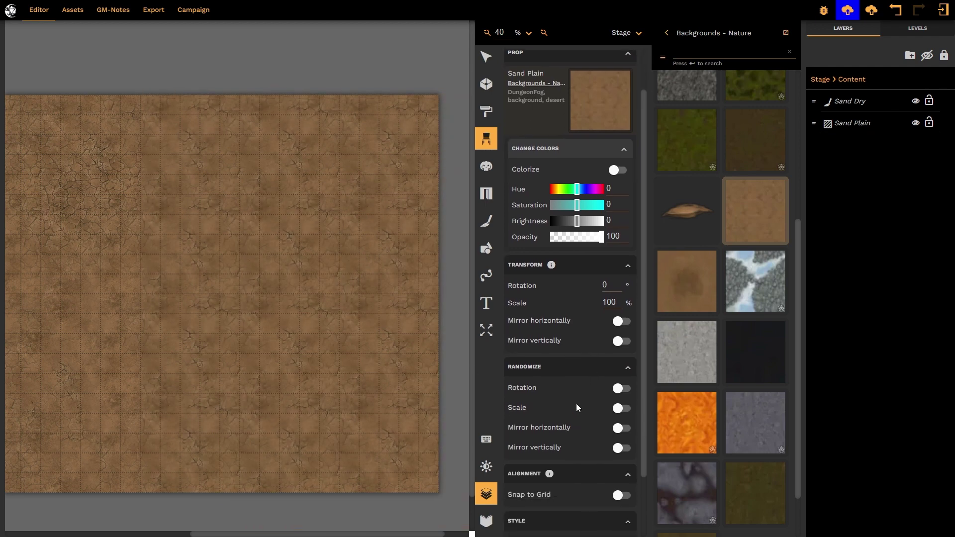
left_click(627, 446)
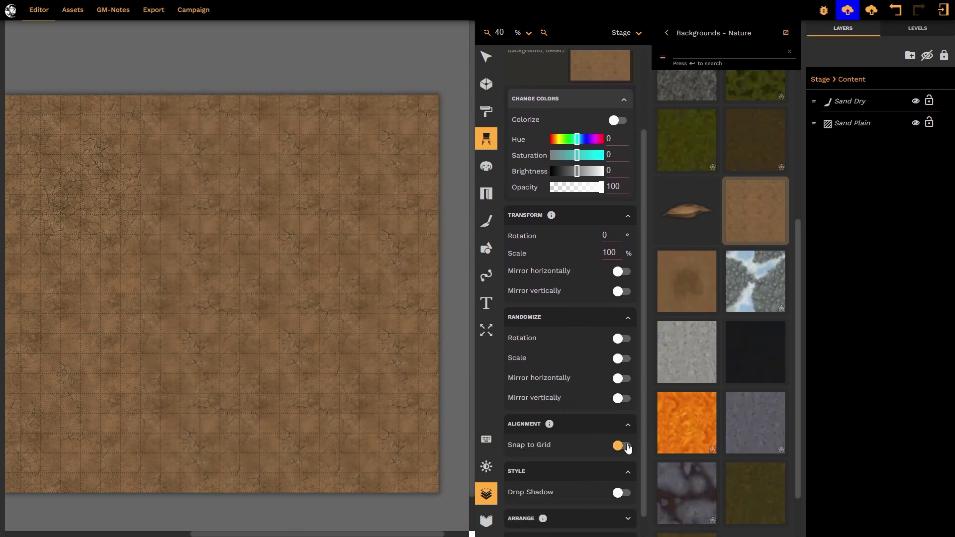
left_click(360, 296)
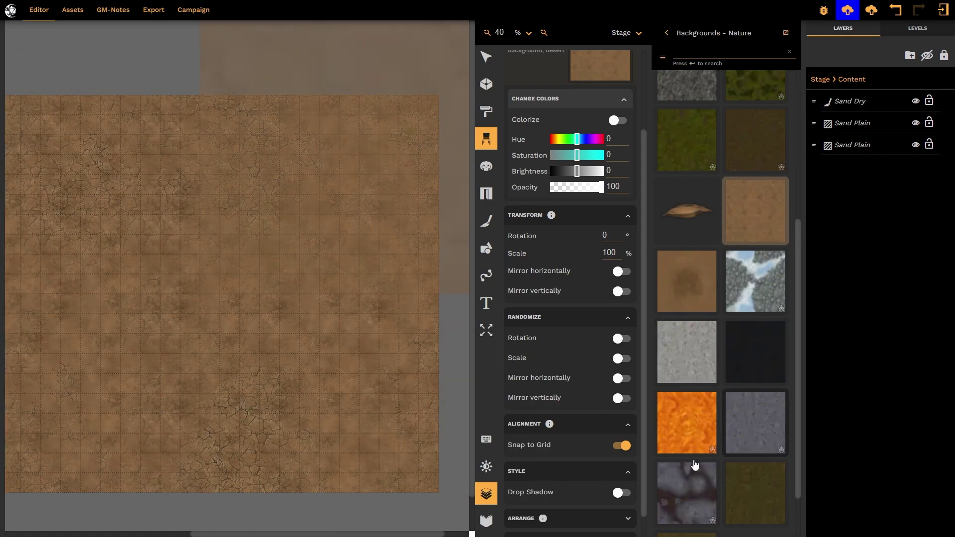
key("Escape")
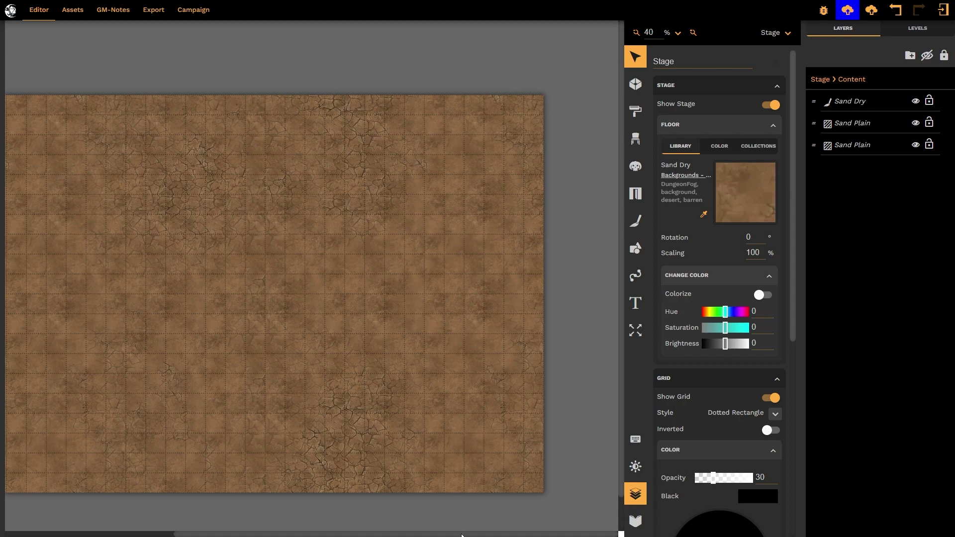
- Paint the Sand Dry cracked sand over the map's left side, lower left and lower middle
left_click_drag(462, 535, 407, 534)
left_click(889, 102)
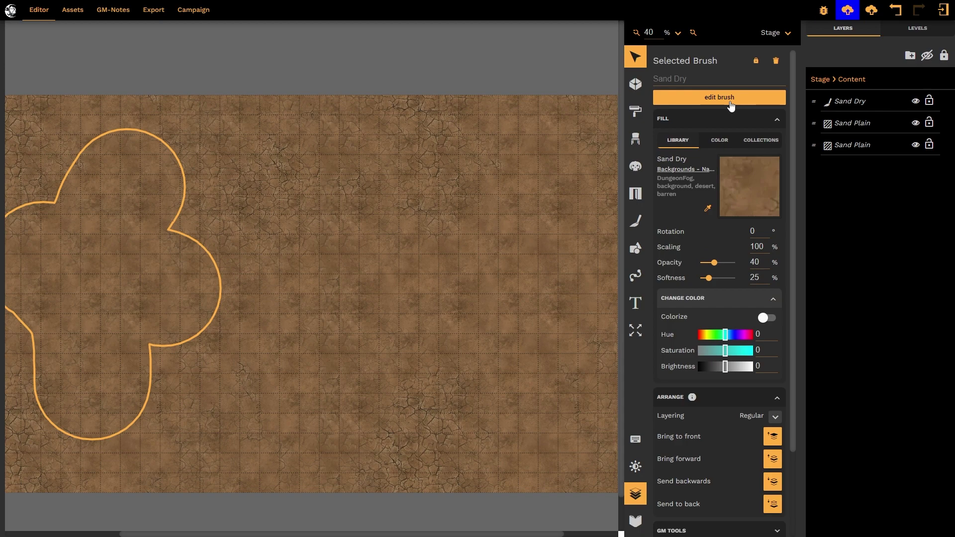
left_click(730, 101)
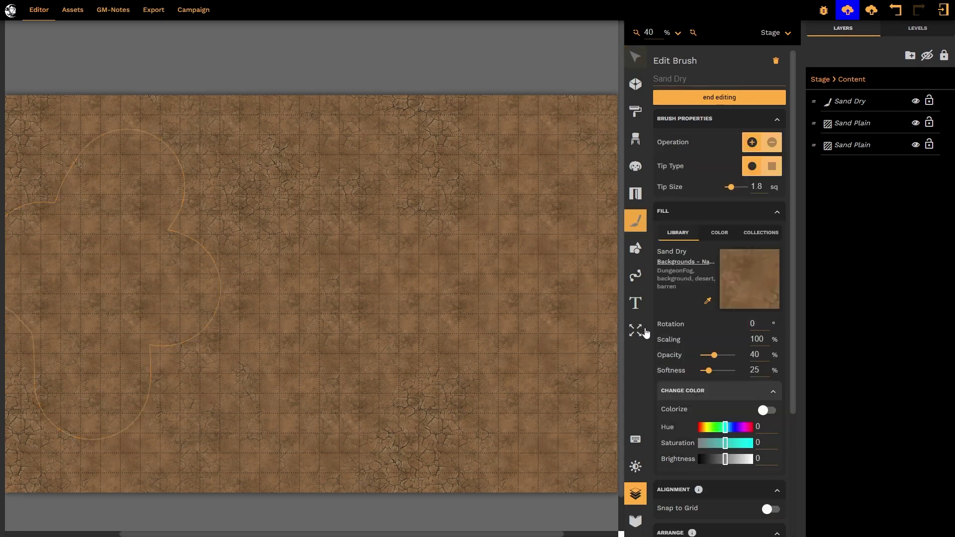
mouse_move(207, 282)
left_mouse_down()
mouse_move(212, 335)
mouse_move(244, 344)
mouse_move(398, 331)
mouse_move(409, 317)
mouse_move(312, 316)
mouse_move(335, 296)
mouse_move(216, 279)
mouse_move(190, 250)
mouse_move(190, 230)
mouse_move(204, 223)
mouse_move(227, 252)
mouse_move(304, 245)
mouse_move(411, 282)
mouse_move(485, 267)
mouse_move(520, 228)
mouse_move(547, 245)
mouse_move(567, 351)
left_mouse_up()
mouse_move(192, 218)
left_mouse_down()
mouse_move(203, 177)
mouse_move(221, 192)
left_mouse_up()
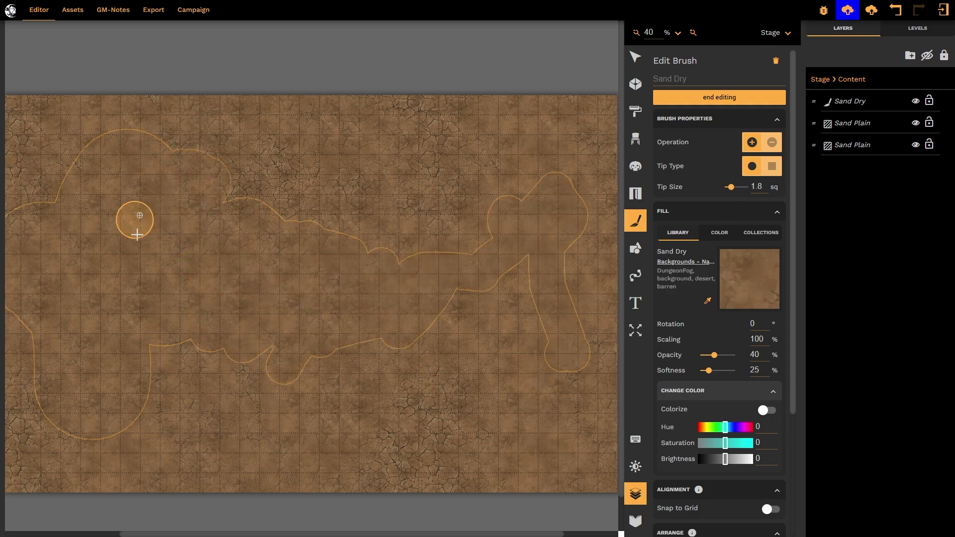
mouse_move(117, 326)
left_mouse_down()
mouse_move(149, 343)
mouse_move(150, 378)
mouse_move(184, 394)
left_mouse_up()
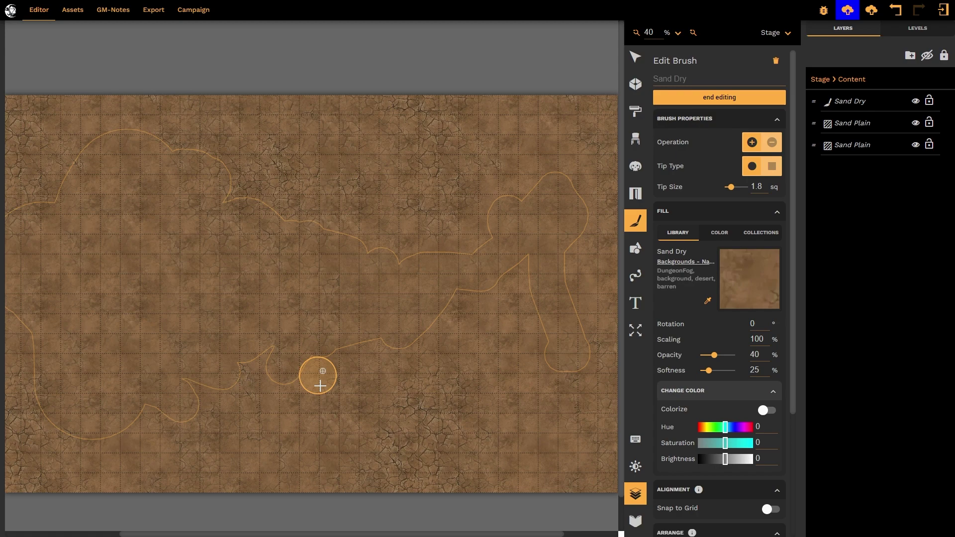
mouse_move(390, 377)
left_mouse_down()
mouse_move(382, 352)
mouse_move(387, 368)
mouse_move(427, 395)
mouse_move(435, 418)
mouse_move(535, 453)
left_mouse_up()
mouse_move(535, 404)
left_mouse_down()
mouse_move(493, 377)
mouse_move(486, 336)
left_mouse_up()
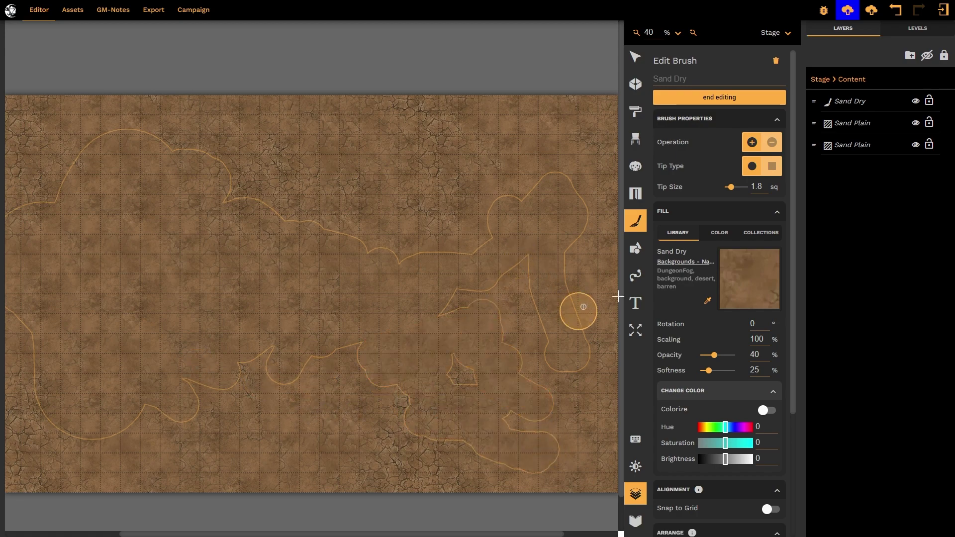
- Stop editing the Sand Dry brush area and deselect it to show stage settings
left_click(635, 57)
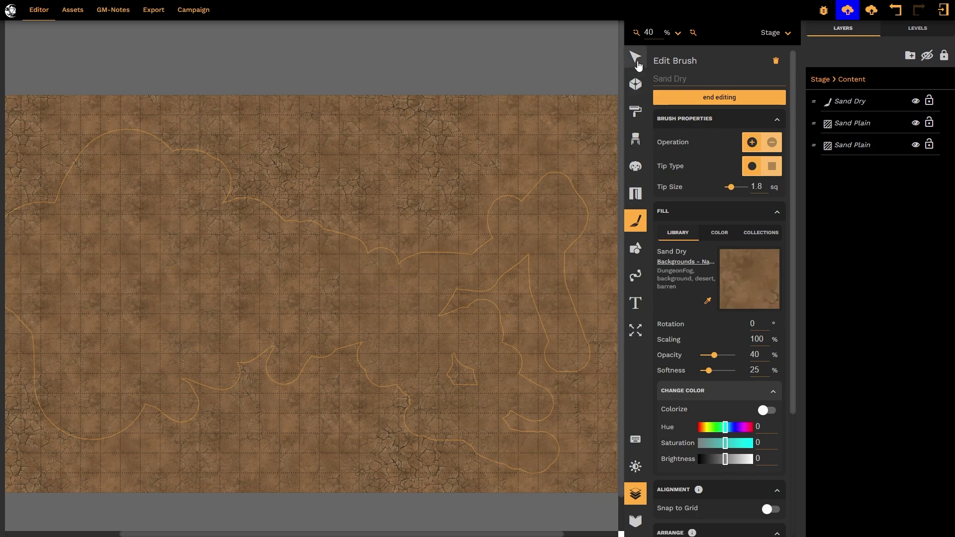
left_click(558, 69)
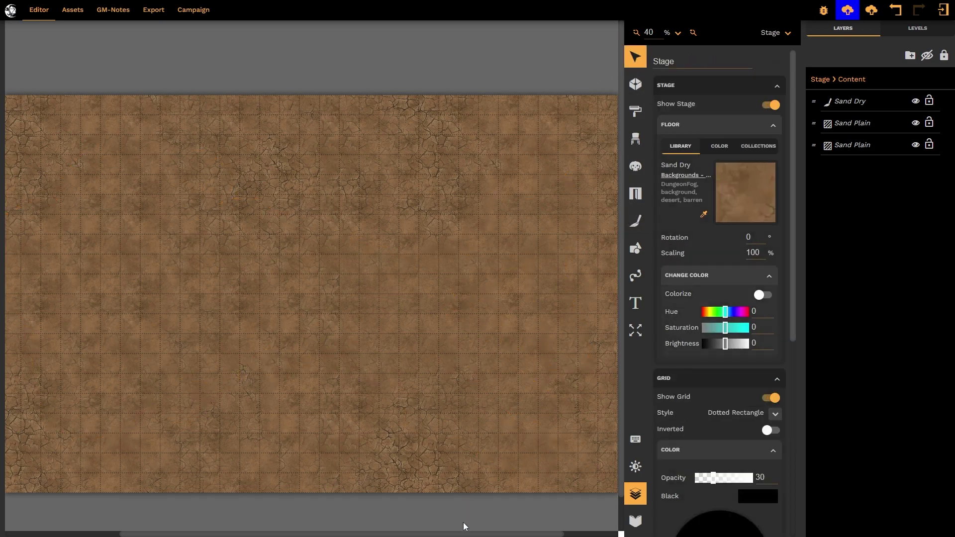
left_click_drag(470, 535, 395, 535)
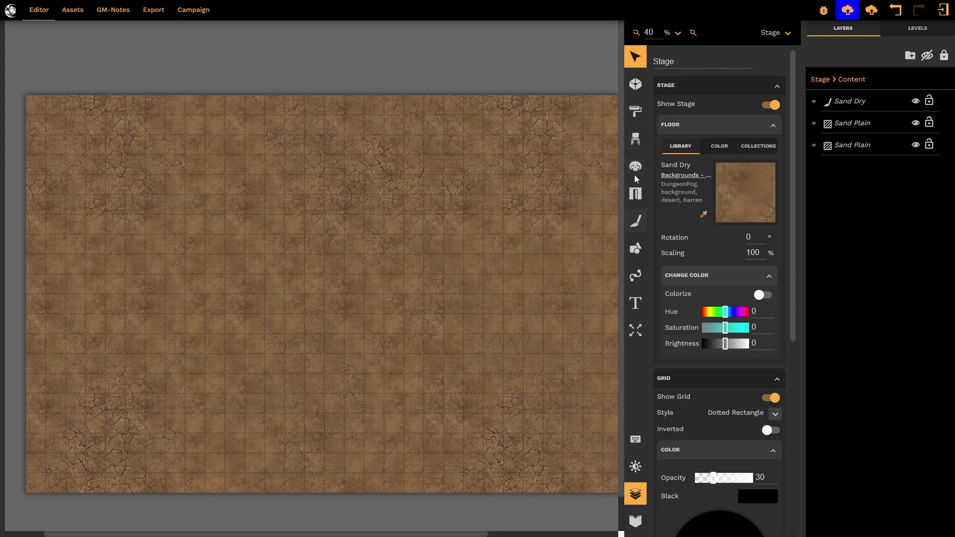
- Draw a rectangular Solid sandstone room in the upper left and square off its bottom-left corner
left_click(635, 84)
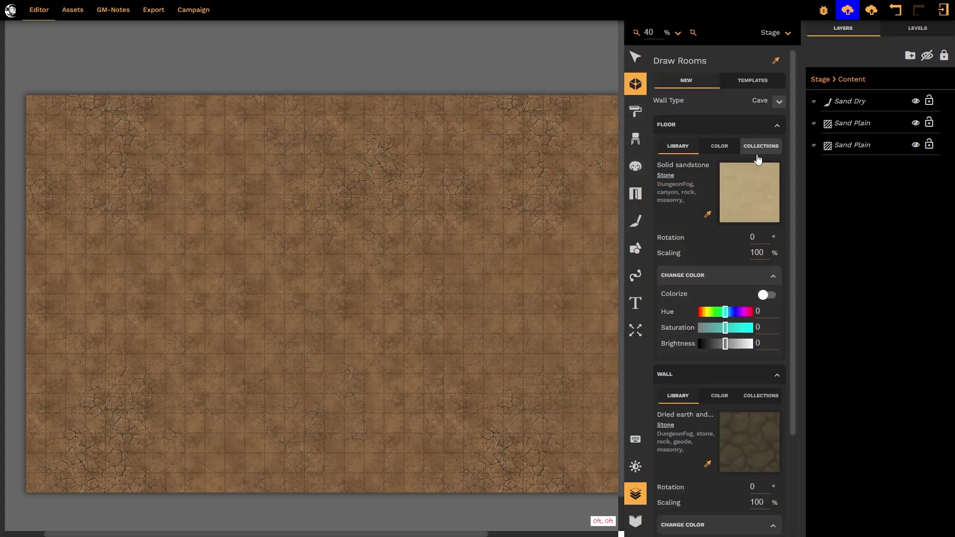
left_click(65, 134)
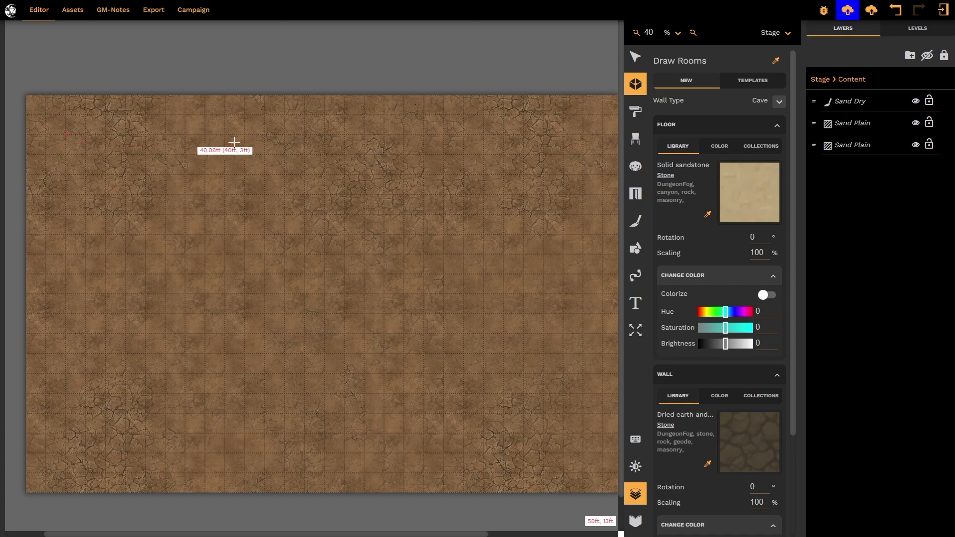
left_click(273, 133)
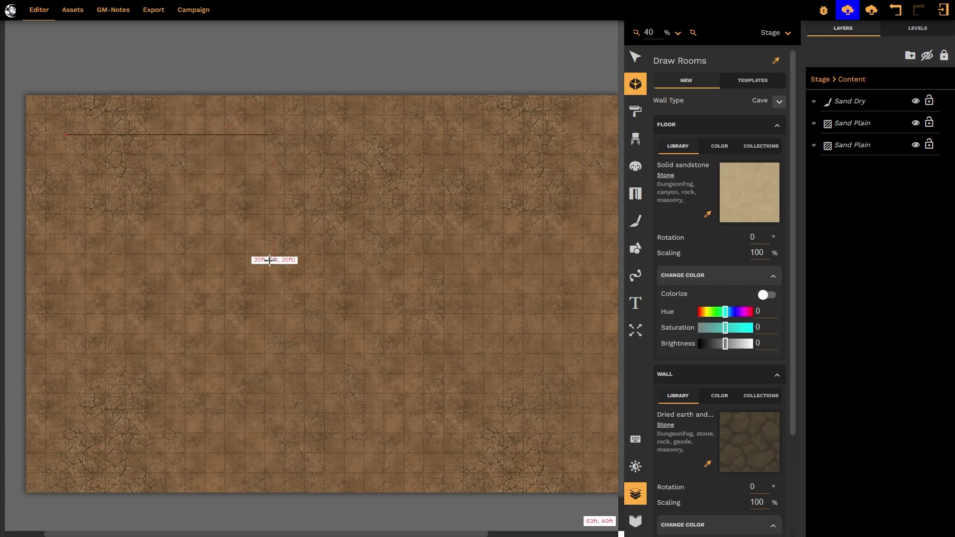
left_click(274, 294)
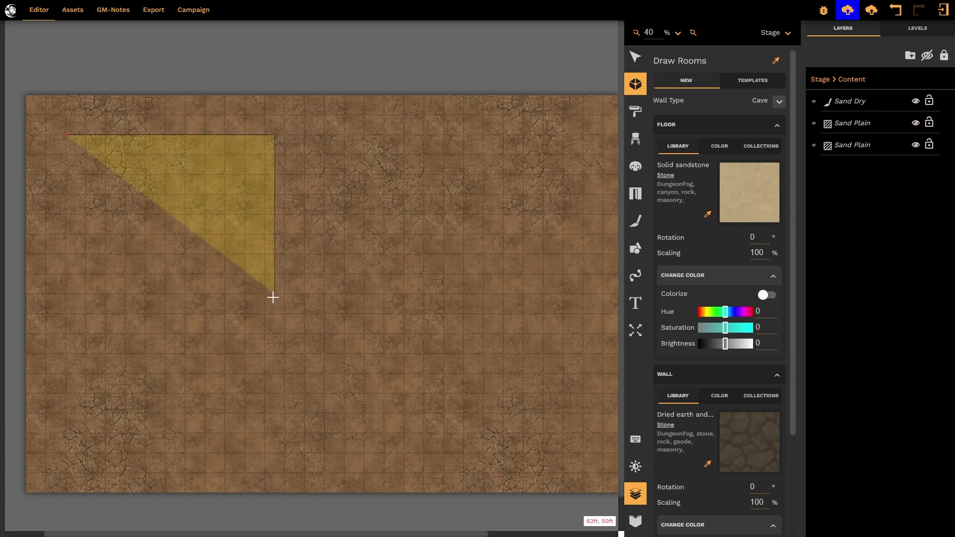
left_click(85, 293)
left_click(65, 135)
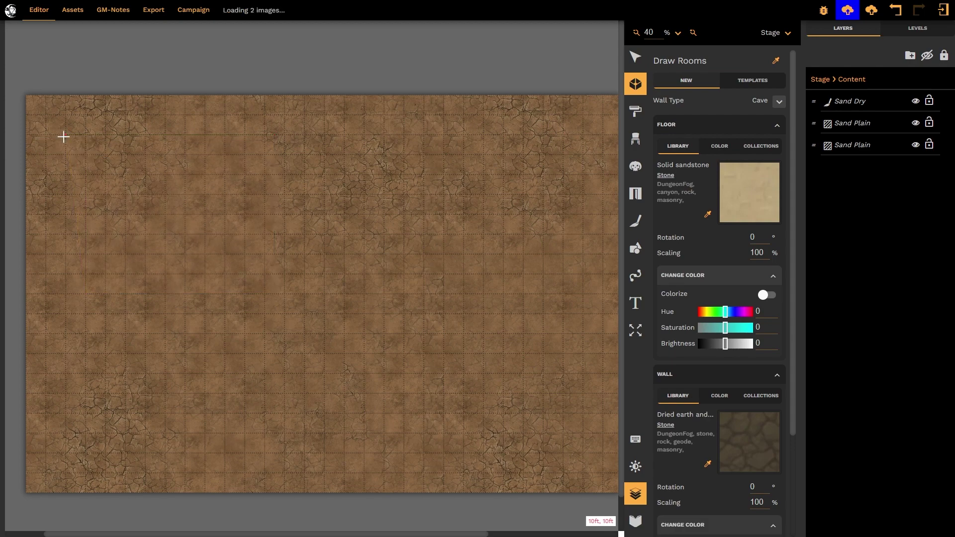
key("Escape")
left_click(107, 296)
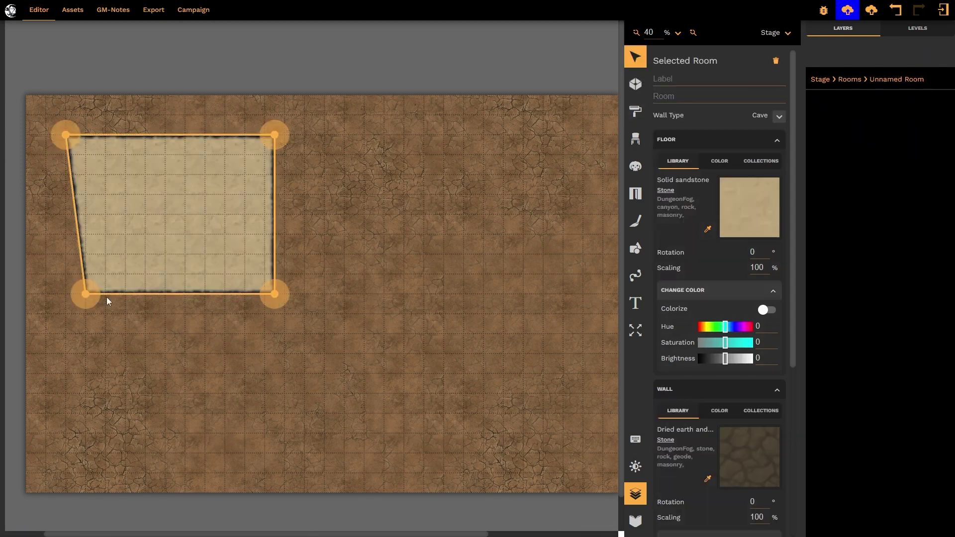
left_click_drag(86, 294, 65, 294)
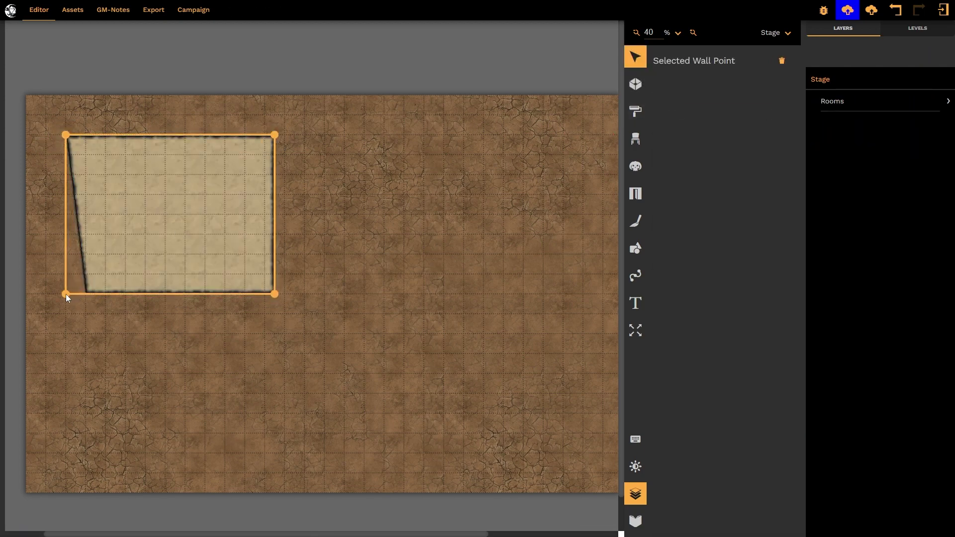
left_click(347, 151)
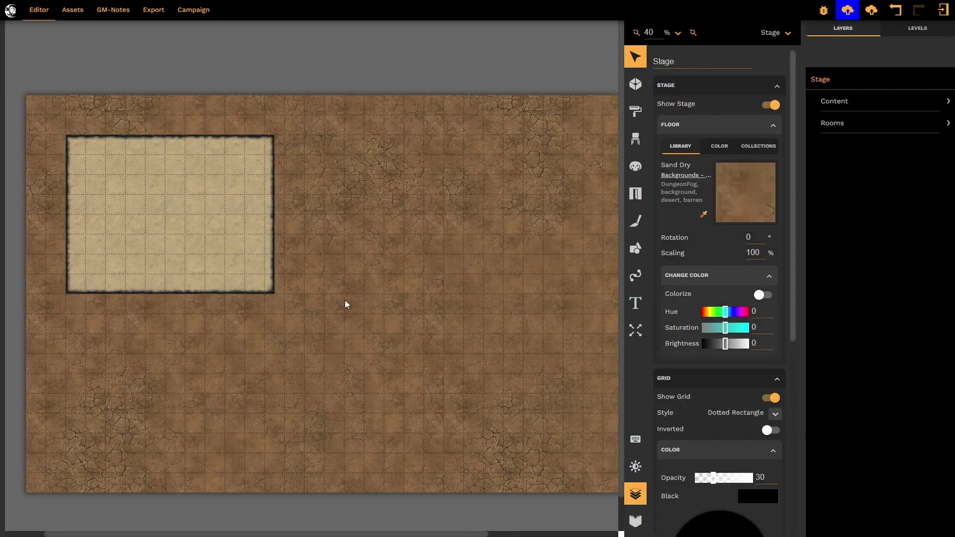
- Move the sandstone room about five squares to the left
left_click(192, 268)
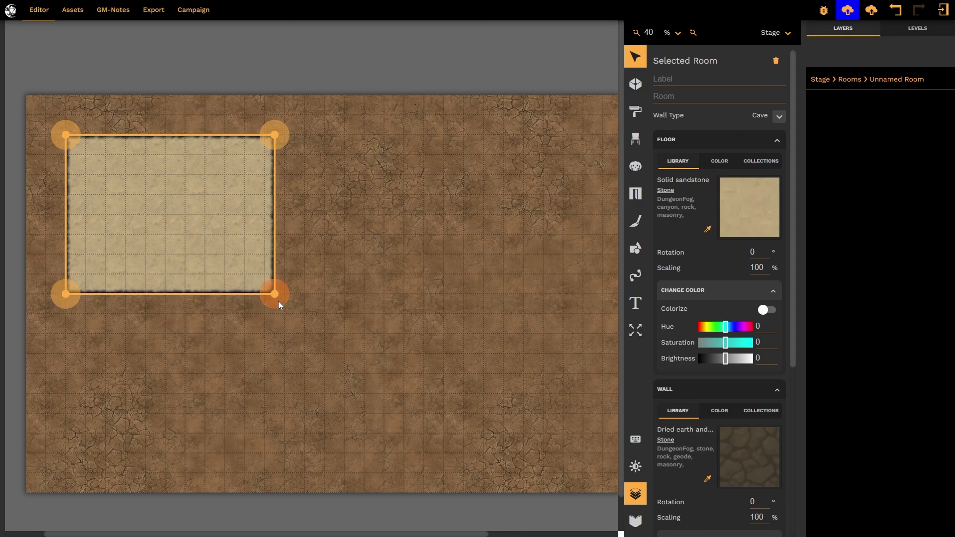
left_click_drag(278, 300, 178, 304)
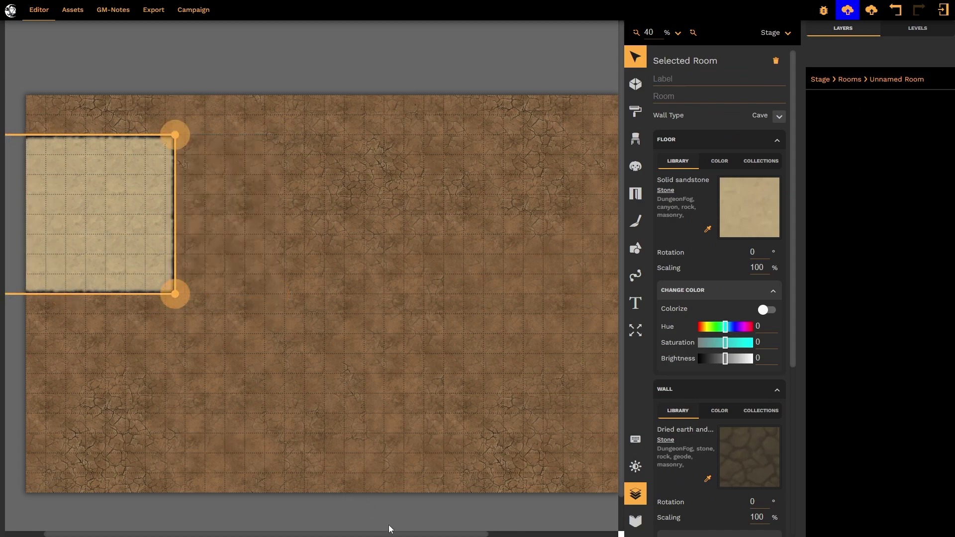
left_click_drag(391, 534, 284, 532)
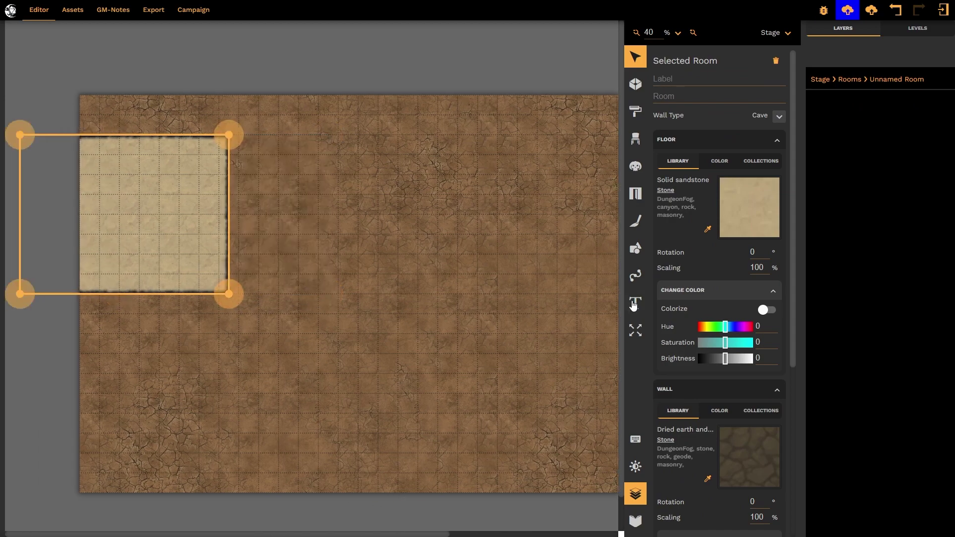
- Add 5 squares to the map's left side, making it 40×20 squares
left_click(636, 330)
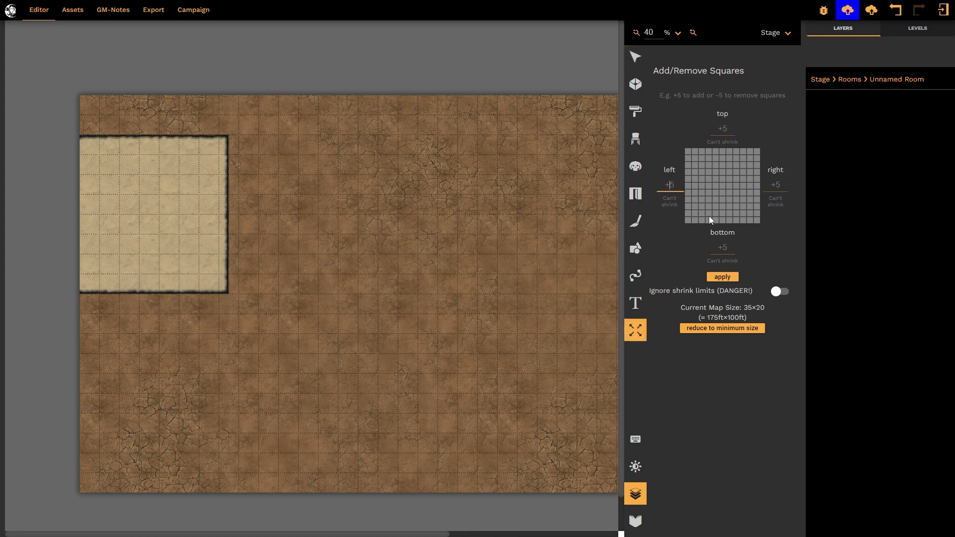
type("5")
key("Return")
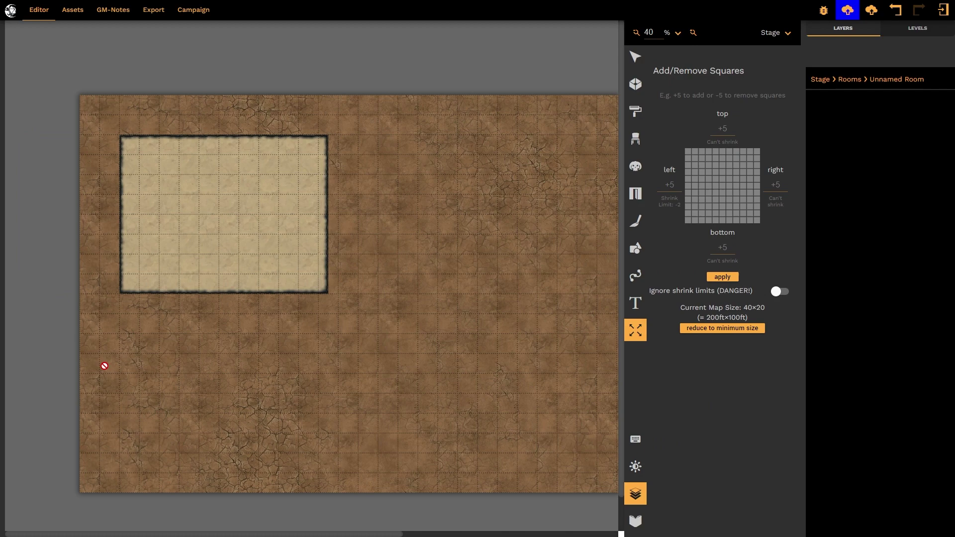
- Place a Sand Plain 2 texture from Backgrounds - Nature onto the map
left_click(636, 139)
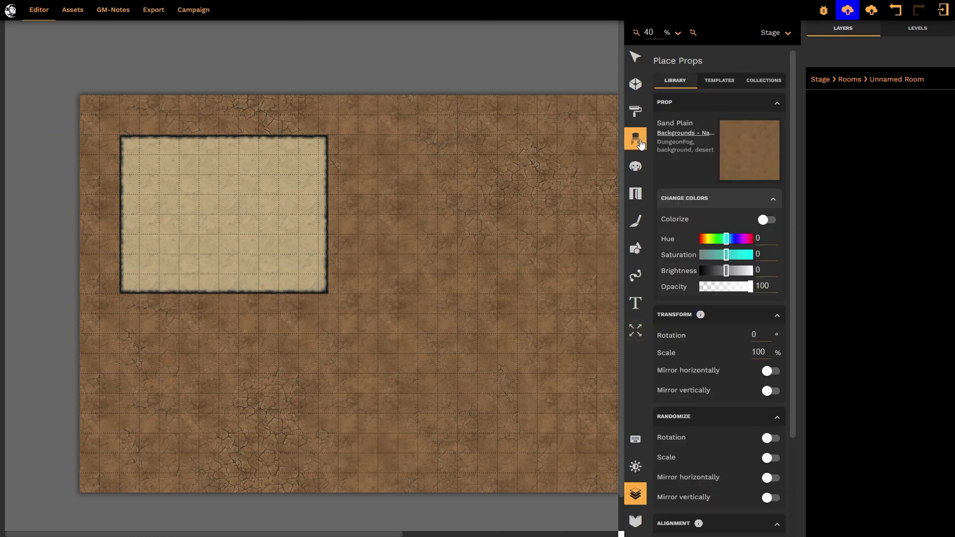
left_click(748, 149)
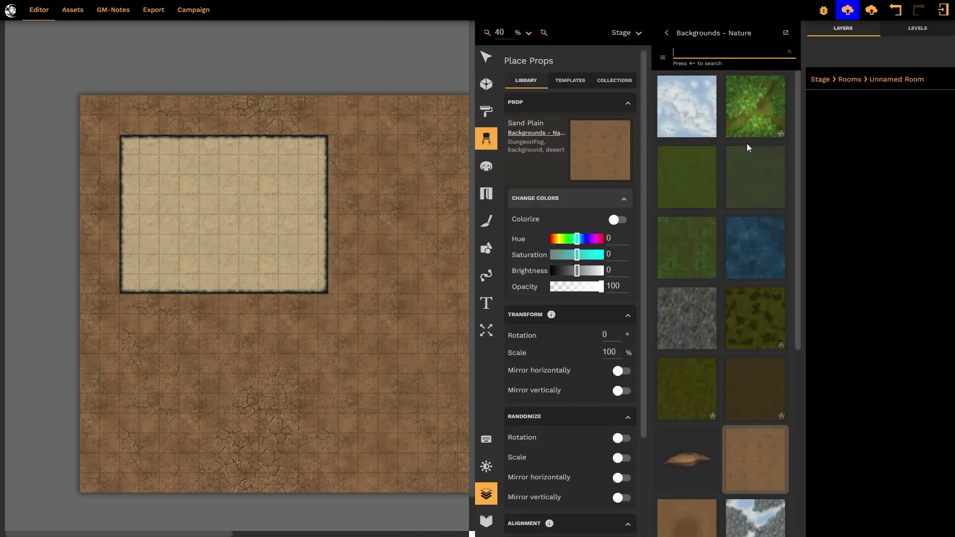
scroll(739, 313, "down", 3)
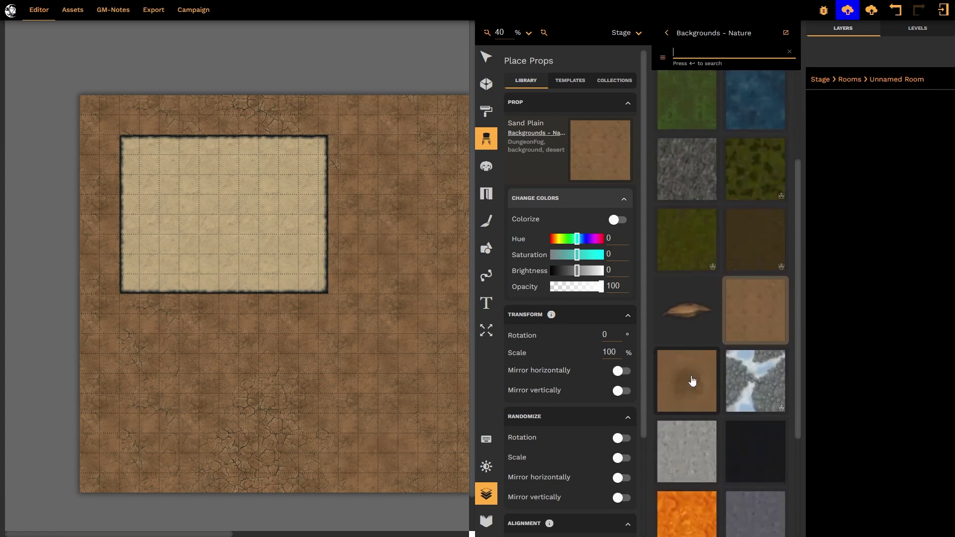
left_click(689, 379)
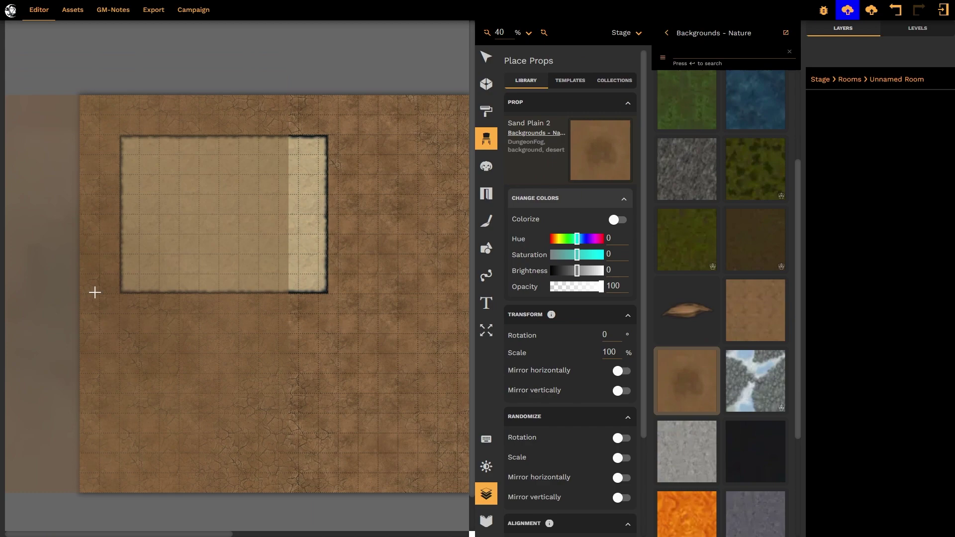
key("Escape")
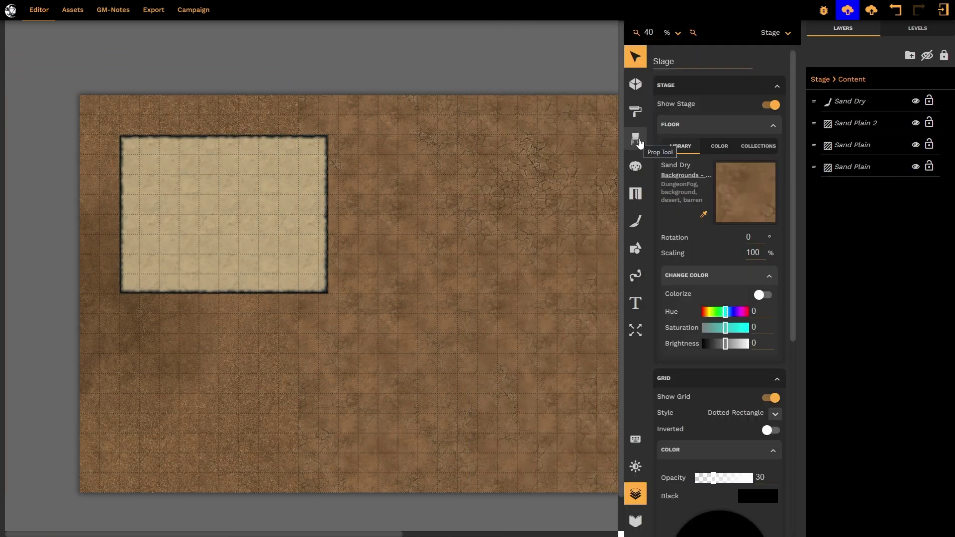
- Set the paint brush fill to Tex Sand Hills from the Backgrounds - Nature library
left_click(636, 222)
left_click(757, 200)
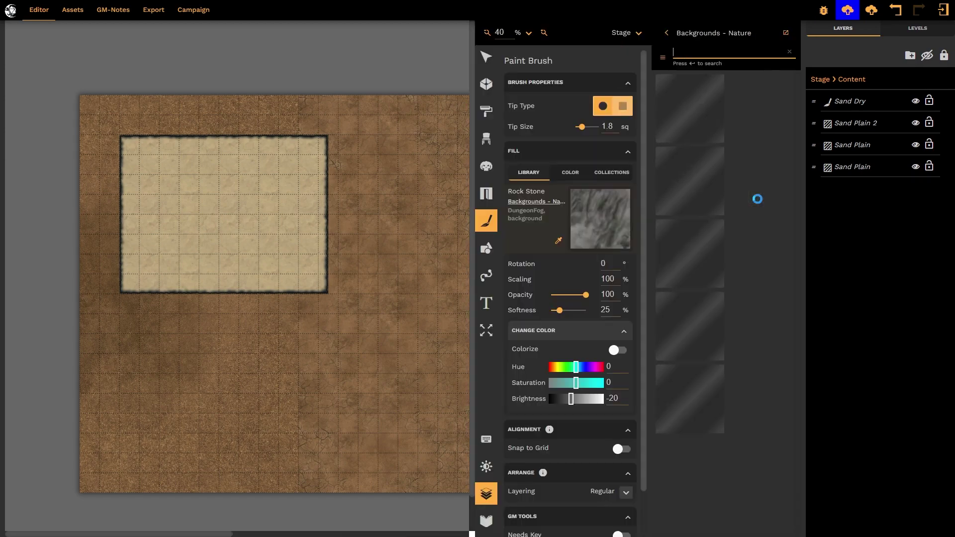
scroll(741, 199, "down", 10)
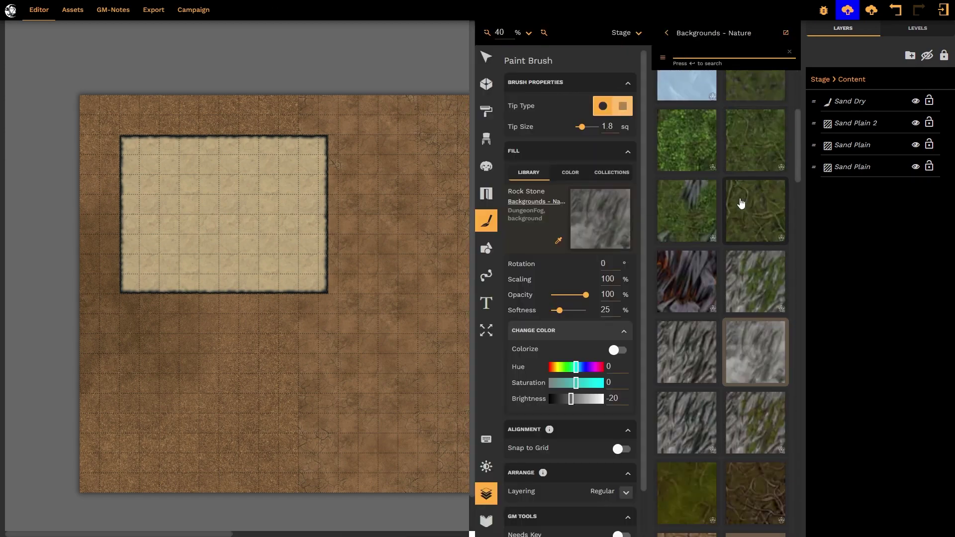
scroll(741, 204, "down", 2)
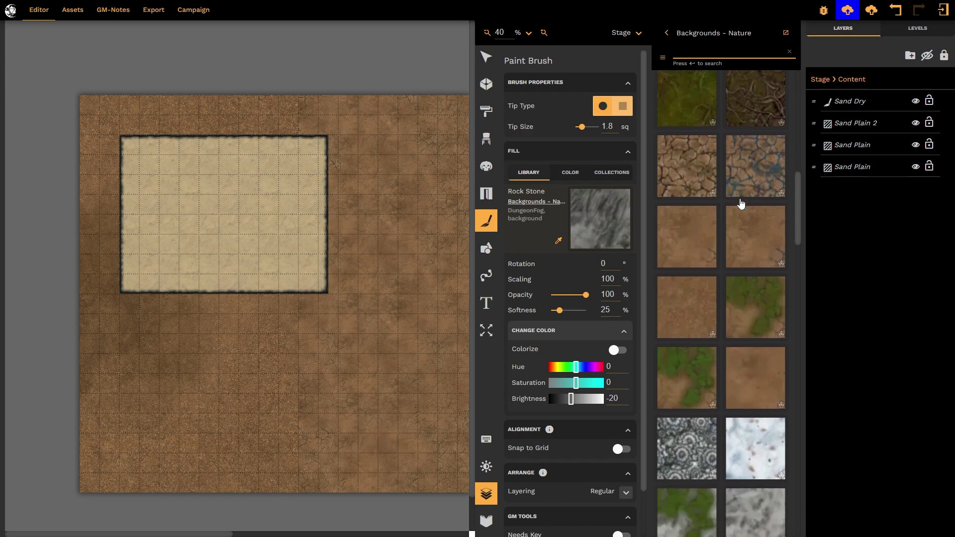
scroll(742, 204, "down", 6)
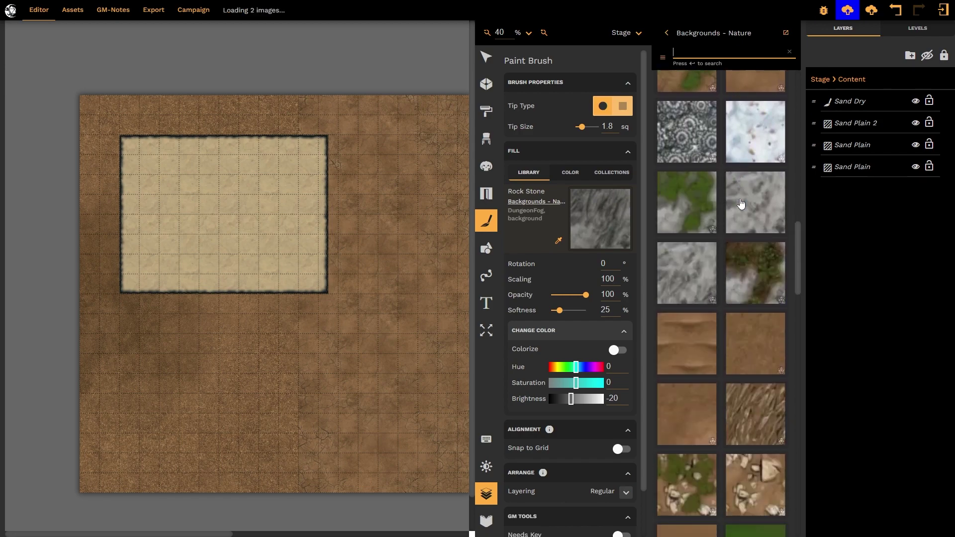
scroll(741, 203, "down", 3)
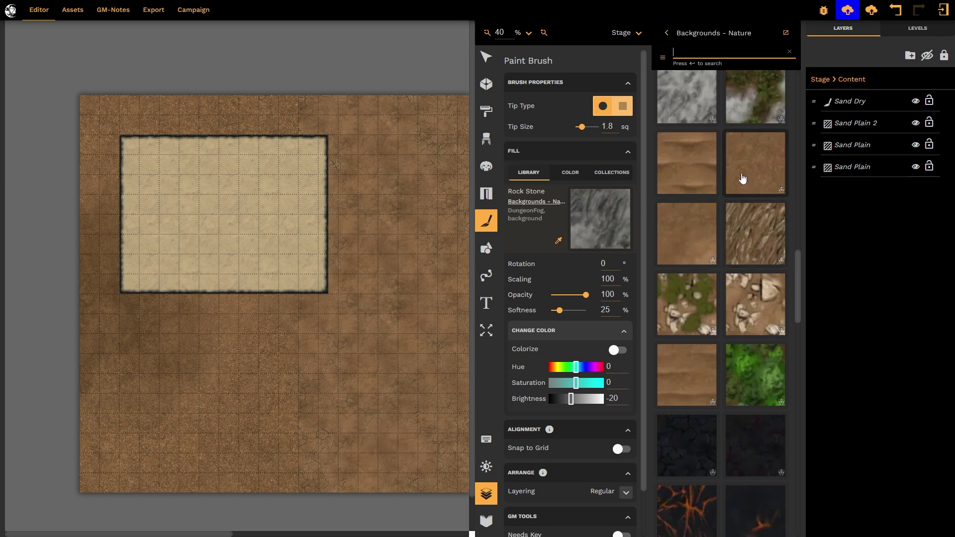
left_click(695, 239)
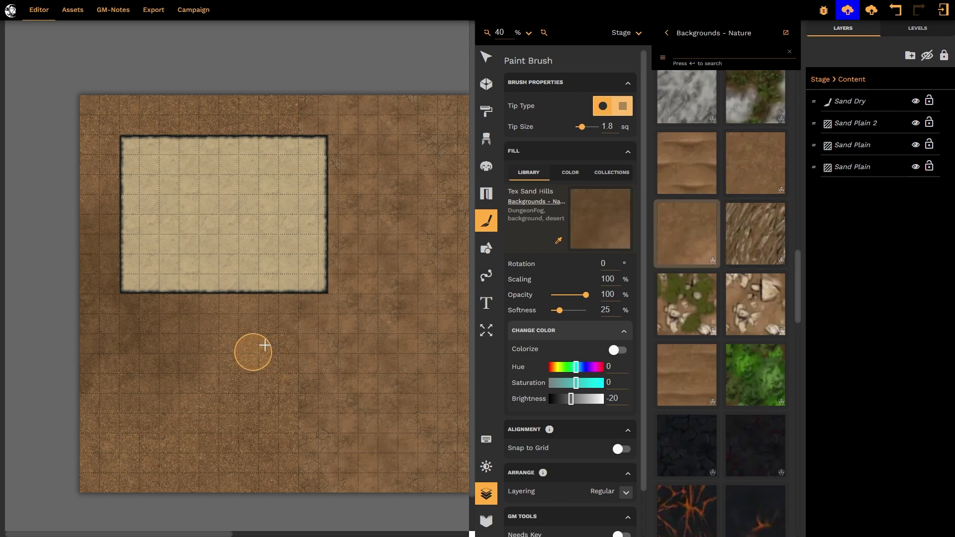
- Paint Tex Sand Hills dunes below the room and along the top edge at 100% edge softness
mouse_move(298, 318)
left_mouse_down()
mouse_move(246, 342)
mouse_move(288, 363)
mouse_move(308, 387)
mouse_move(255, 417)
mouse_move(334, 427)
mouse_move(272, 456)
mouse_move(355, 449)
mouse_move(263, 474)
mouse_move(408, 480)
left_mouse_up()
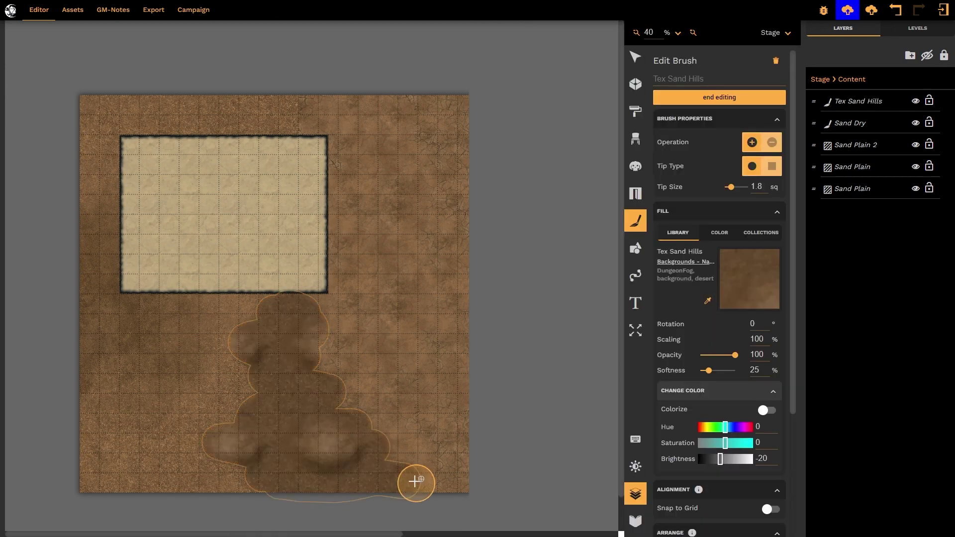
mouse_move(269, 337)
left_mouse_down()
mouse_move(180, 333)
mouse_move(202, 328)
mouse_move(209, 349)
mouse_move(301, 375)
mouse_move(342, 357)
mouse_move(309, 345)
mouse_move(330, 332)
mouse_move(230, 298)
left_mouse_up()
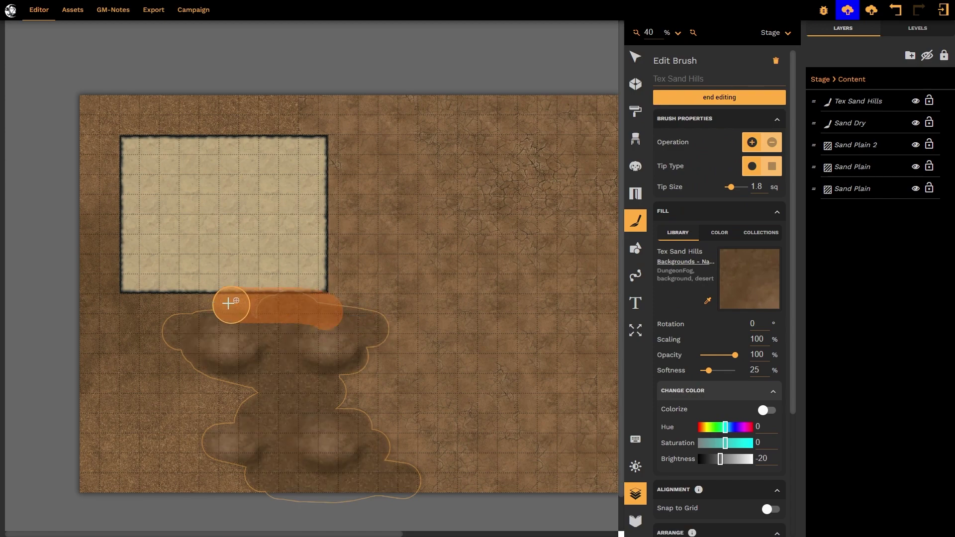
mouse_move(292, 128)
left_mouse_down()
mouse_move(294, 103)
mouse_move(125, 118)
left_mouse_up()
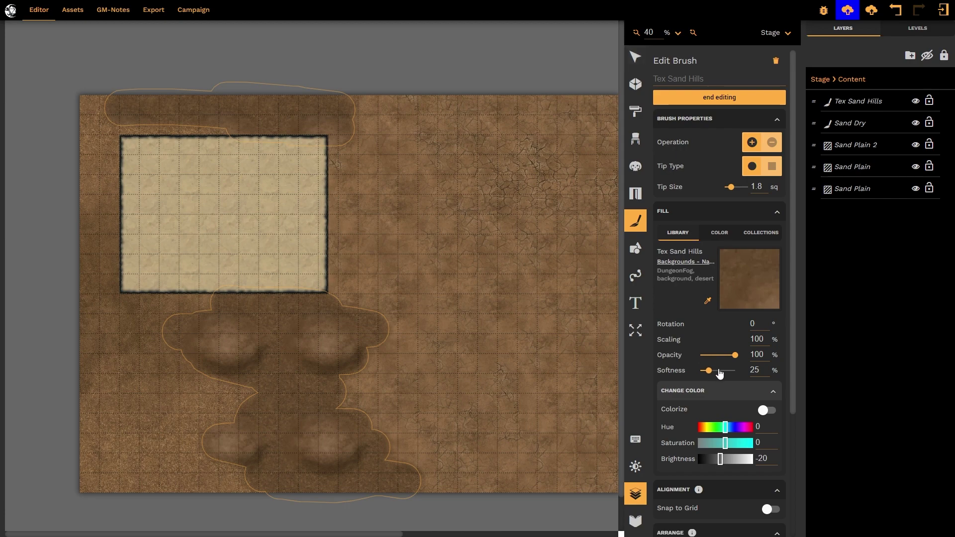
left_click_drag(720, 374, 841, 374)
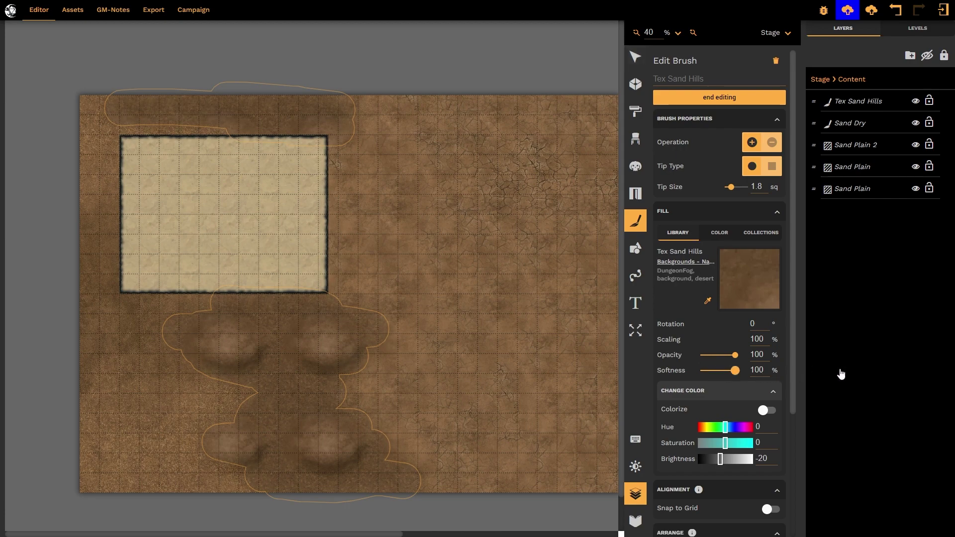
left_click(637, 57)
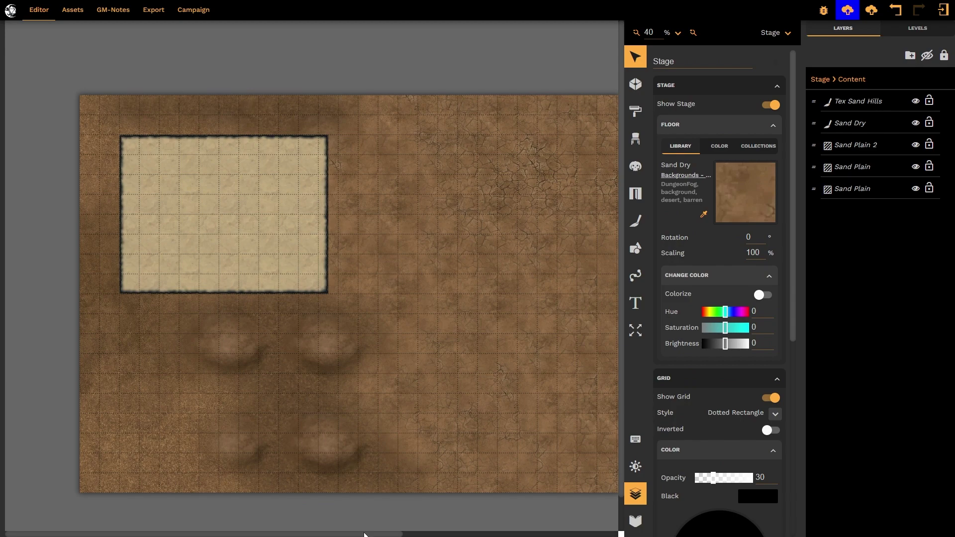
- Add 15 squares on the right so the map measures 55×20 squares (275ft×100ft)
left_click_drag(364, 535, 581, 534)
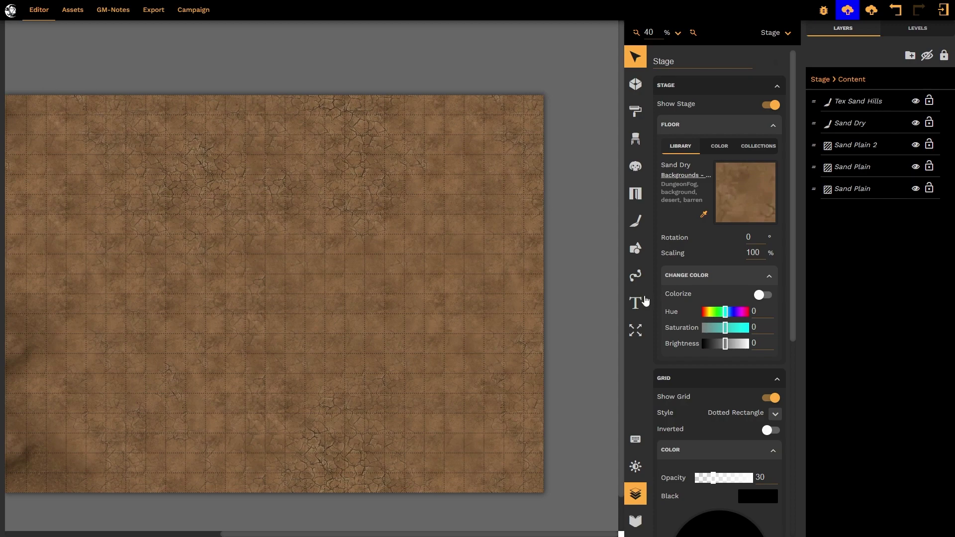
left_click(635, 330)
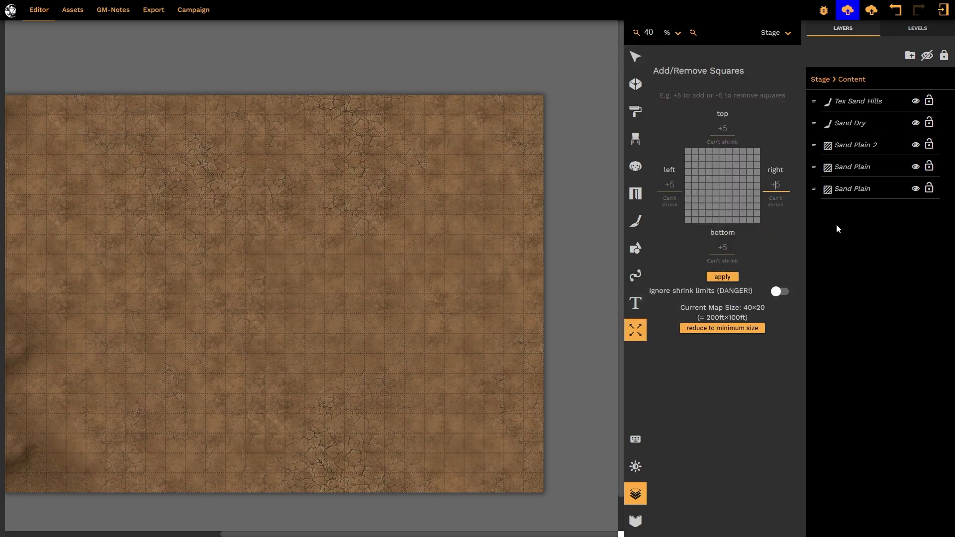
key("Return")
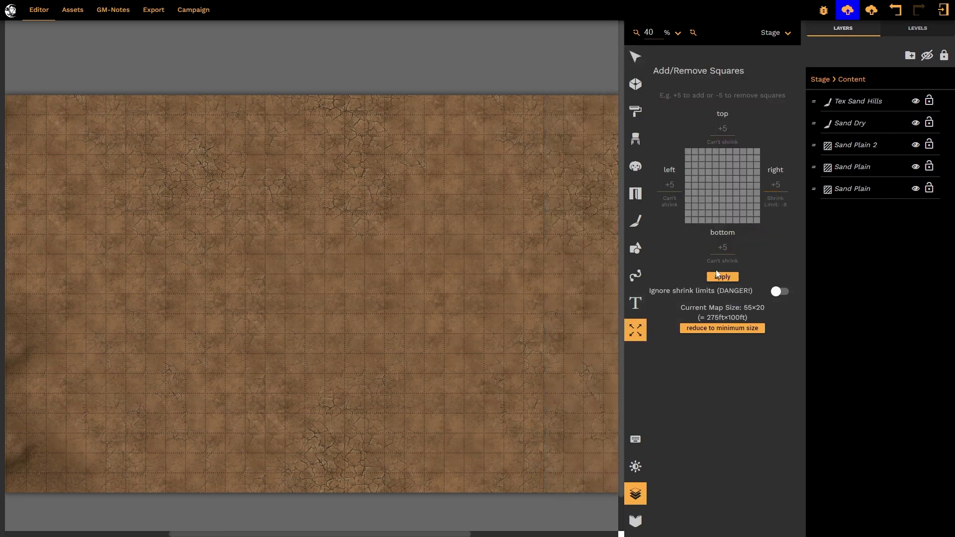
left_click(636, 58)
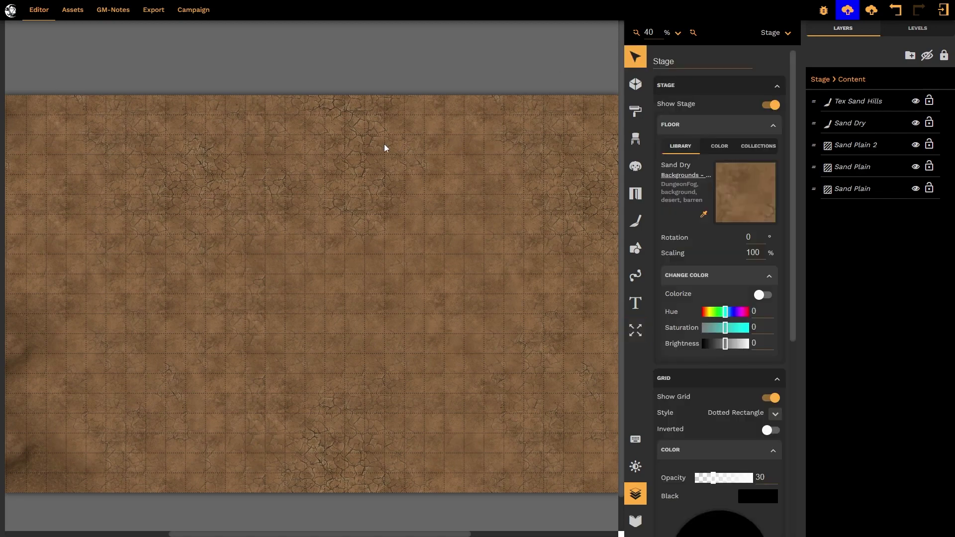
scroll(398, 222, "down", 1)
left_click_drag(410, 534, 543, 533)
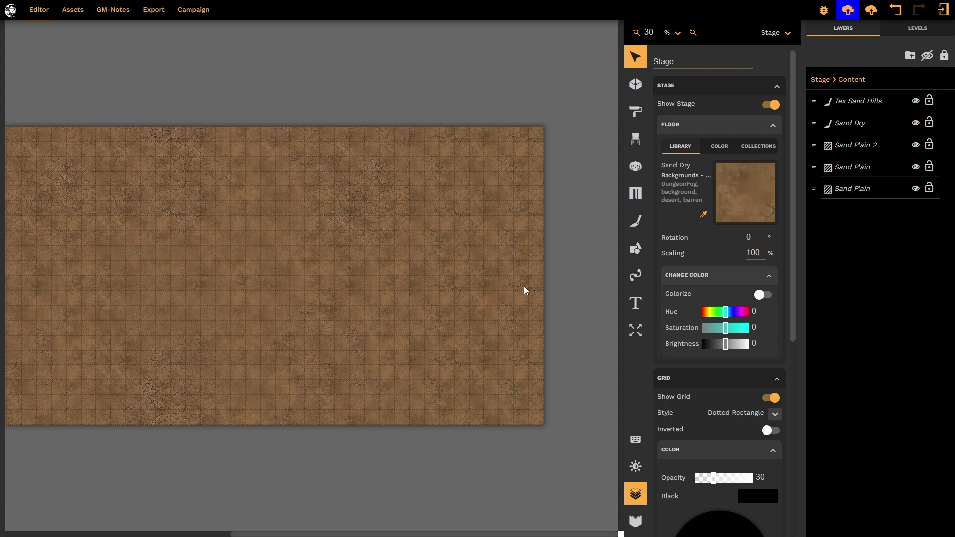
- Place the Ocean Plain texture from Backgrounds - Nature, rotation 0, over the map's right side
left_click(634, 141)
left_click(739, 148)
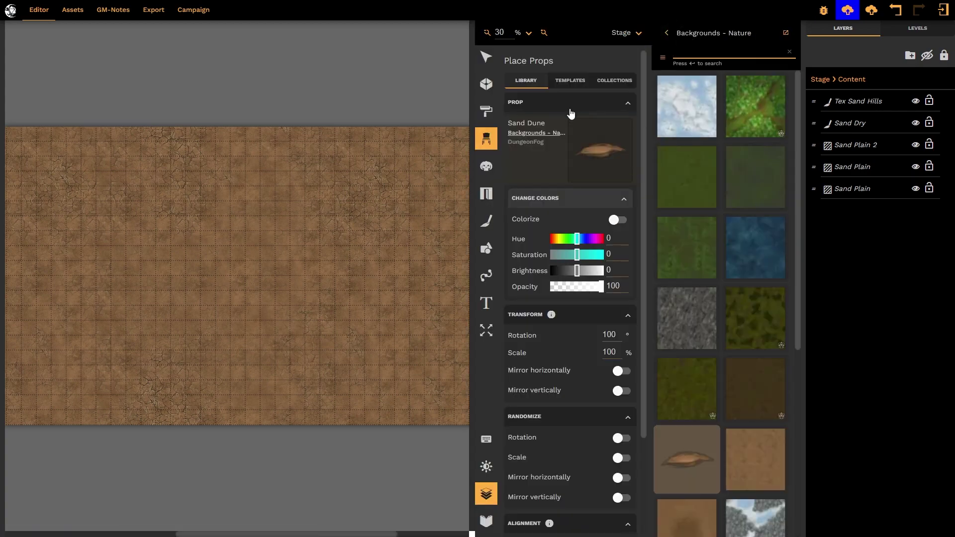
scroll(750, 238, "down", 5)
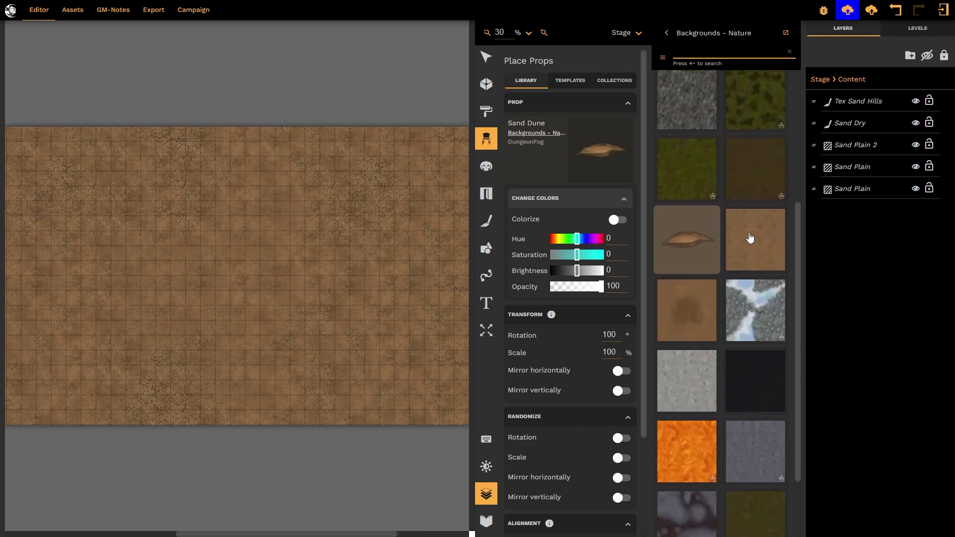
scroll(750, 233, "up", 1)
left_click(756, 92)
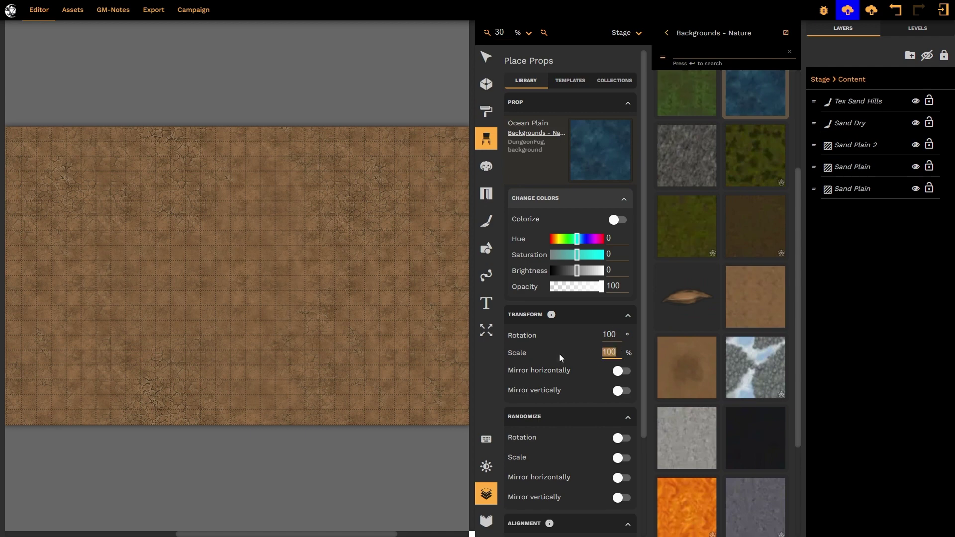
left_click(610, 334)
type("0")
left_click_drag(297, 535, 355, 535)
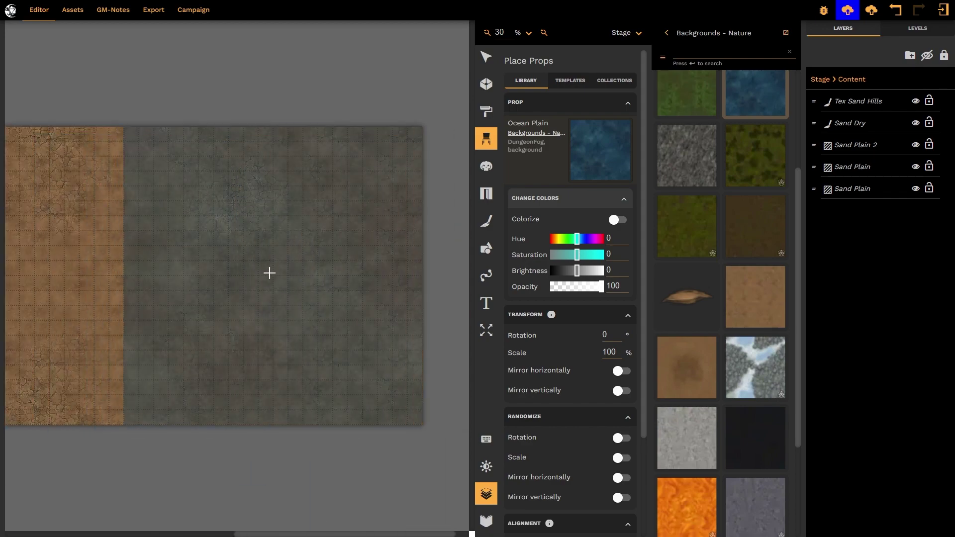
left_click(271, 273)
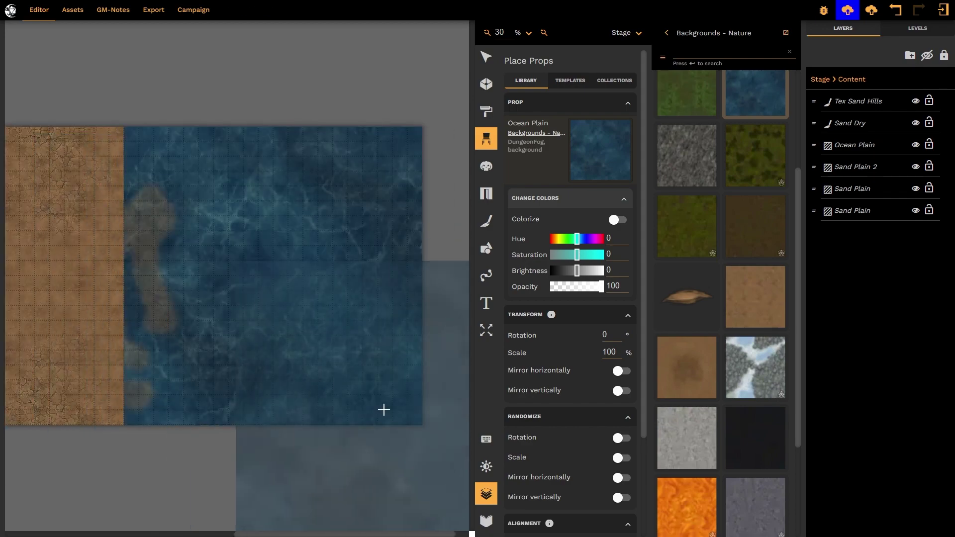
left_click(485, 59)
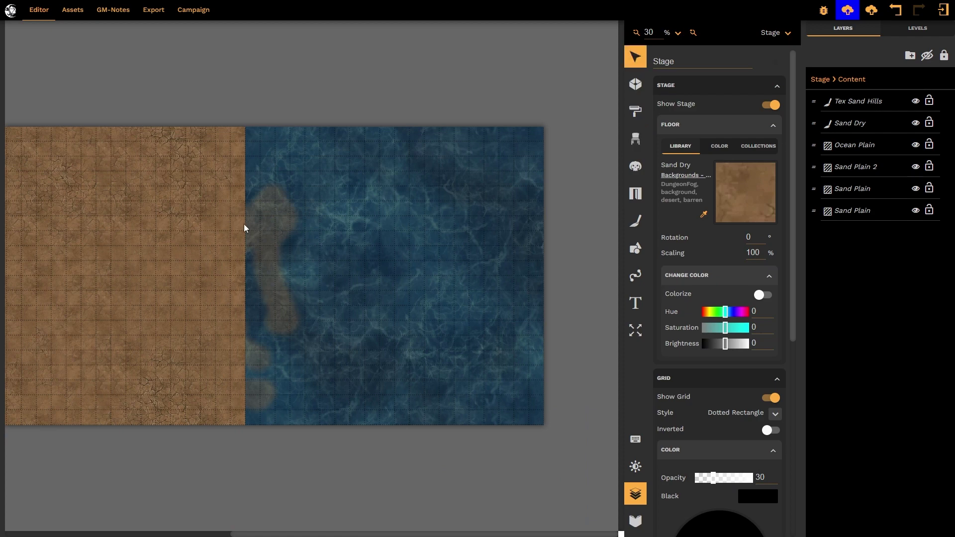
- Erase the Sand Dry brush paint that overlaps the ocean back to the sand's edge
left_click(259, 225)
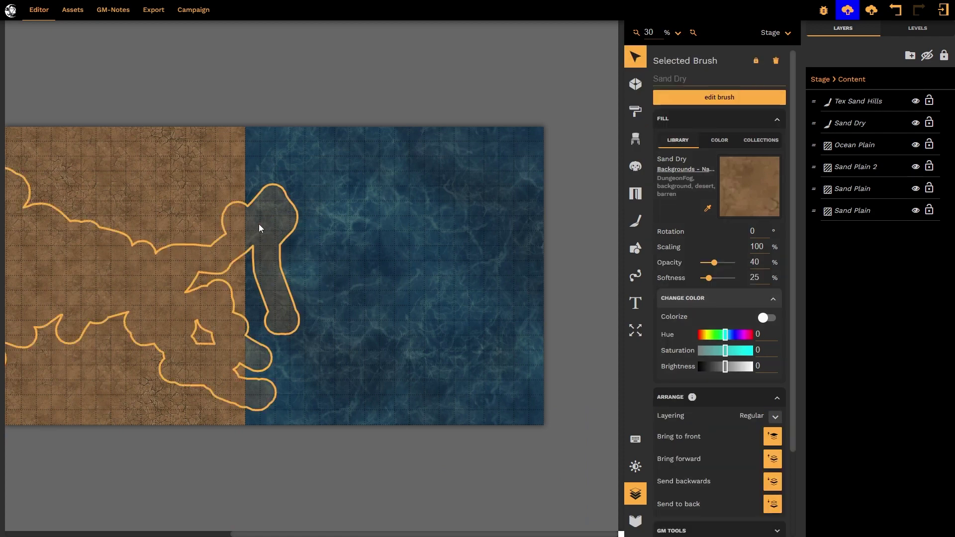
left_click(722, 98)
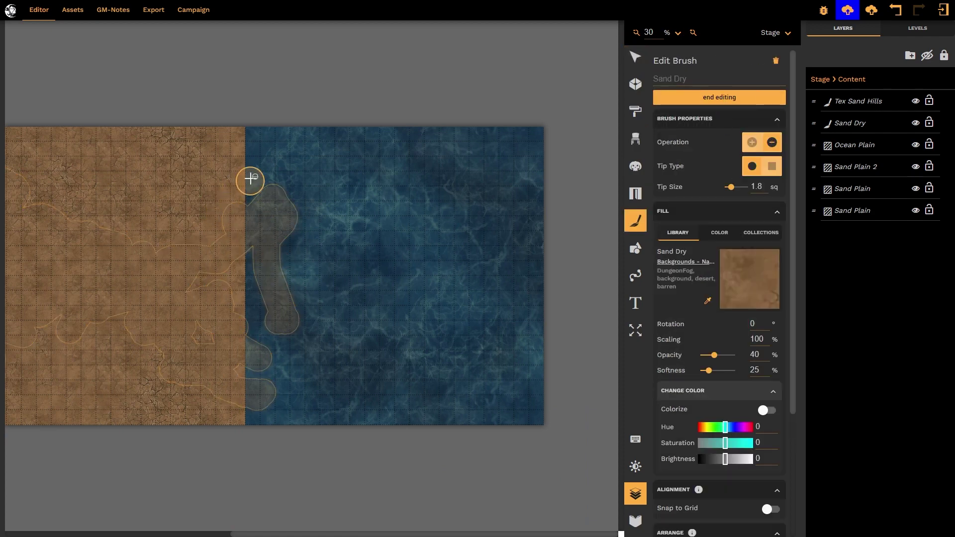
mouse_move(249, 179)
left_mouse_down()
mouse_move(275, 195)
mouse_move(299, 243)
mouse_move(264, 243)
mouse_move(232, 195)
mouse_move(300, 316)
mouse_move(223, 206)
mouse_move(287, 369)
mouse_move(281, 327)
mouse_move(249, 364)
mouse_move(252, 378)
mouse_move(266, 380)
mouse_move(261, 411)
mouse_move(222, 400)
mouse_move(225, 320)
mouse_move(226, 351)
mouse_move(239, 277)
mouse_move(208, 230)
mouse_move(202, 204)
left_mouse_up()
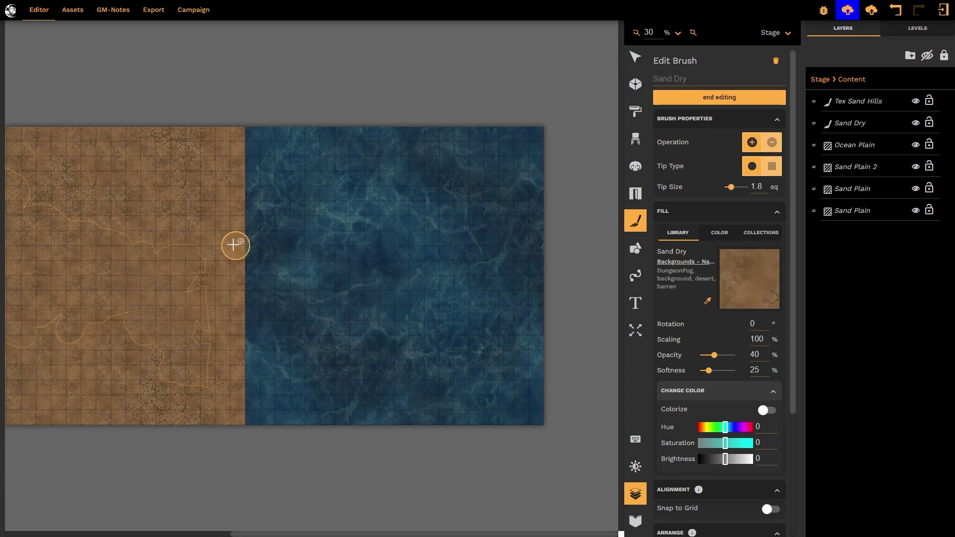
mouse_move(233, 245)
left_mouse_down()
mouse_move(194, 256)
mouse_move(193, 394)
left_mouse_up()
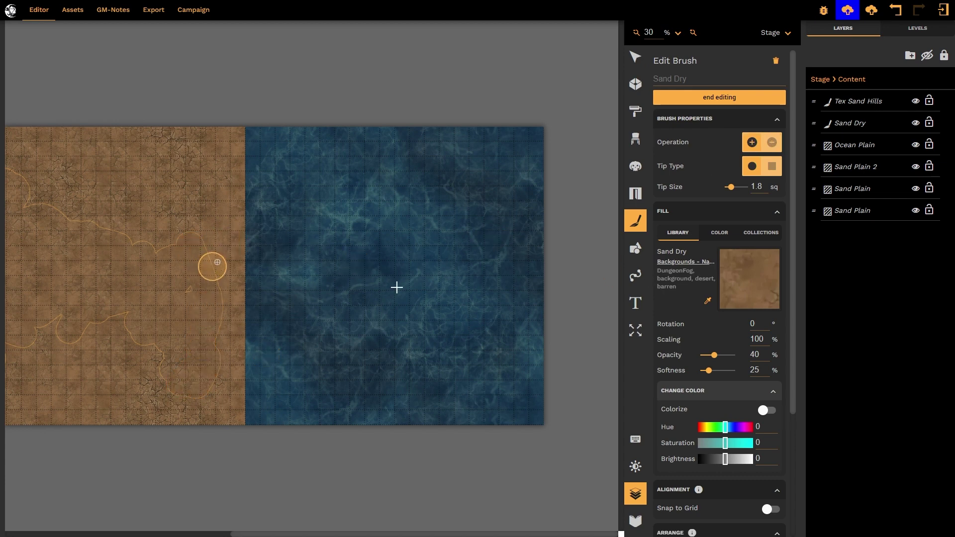
left_click(677, 96)
left_click(636, 56)
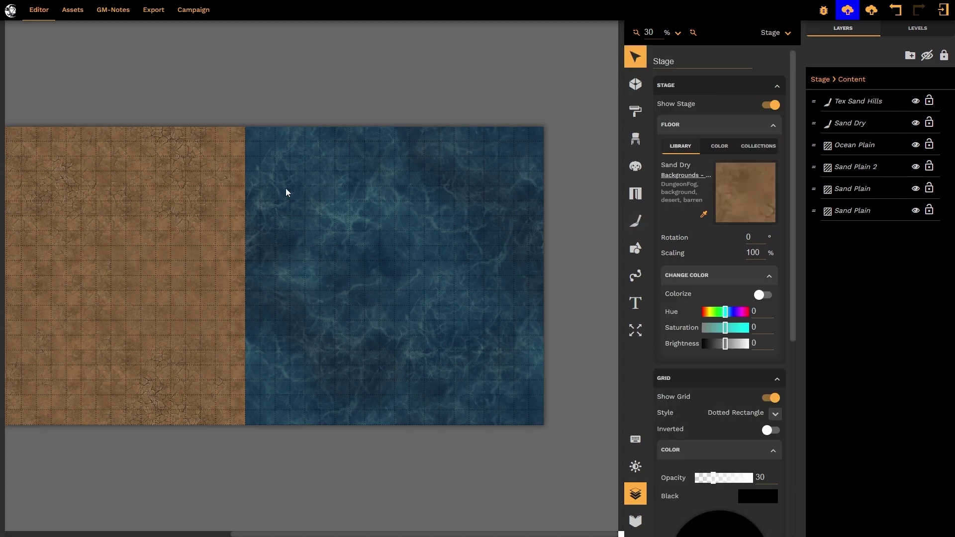
- Set the Paint Brush fill to the blue-veined Sand Cracked texture from Backgrounds - Nature
scroll(335, 457, "left", 5)
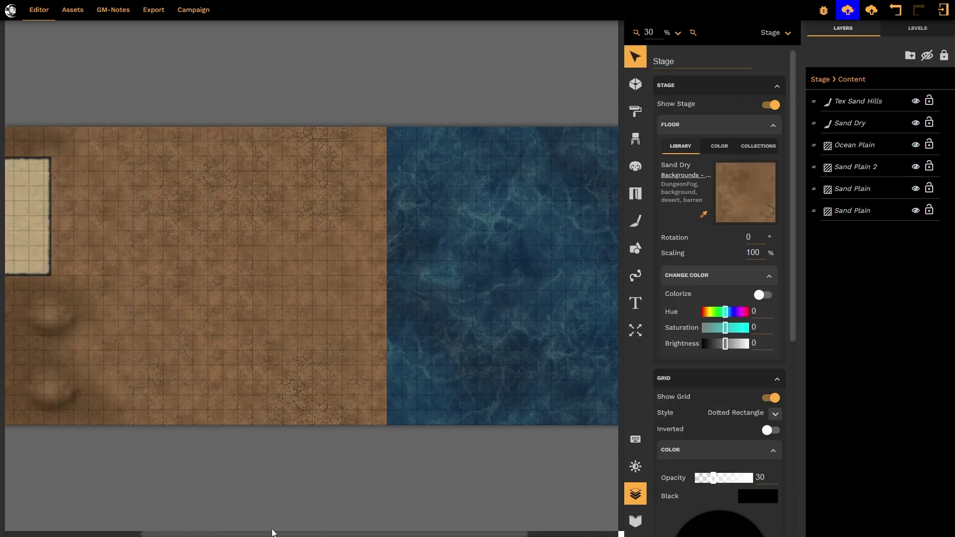
scroll(335, 457, "right", 1)
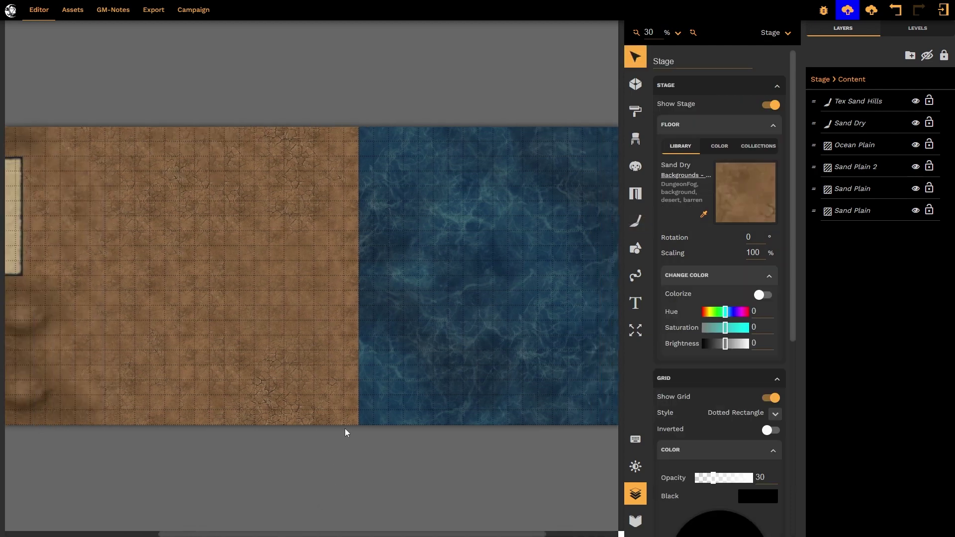
left_click(635, 222)
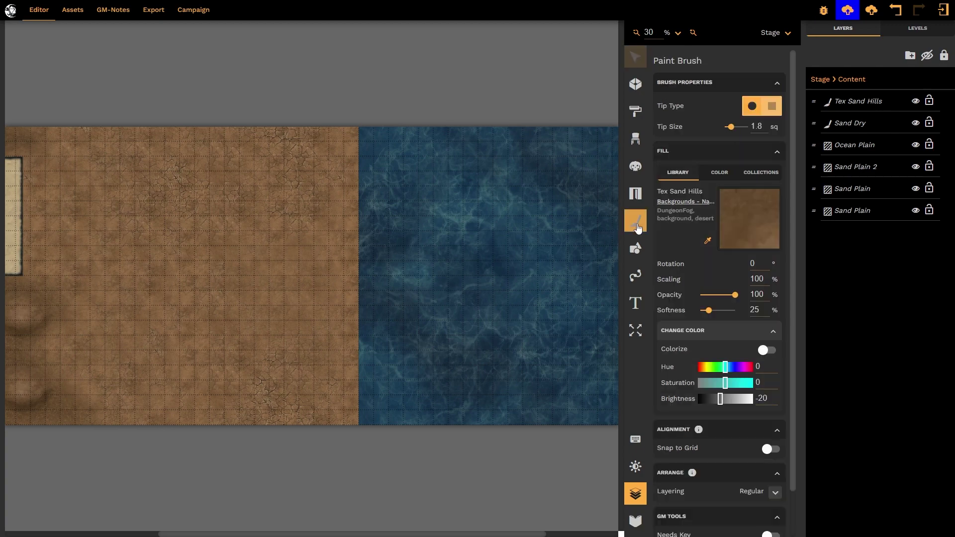
left_click(752, 223)
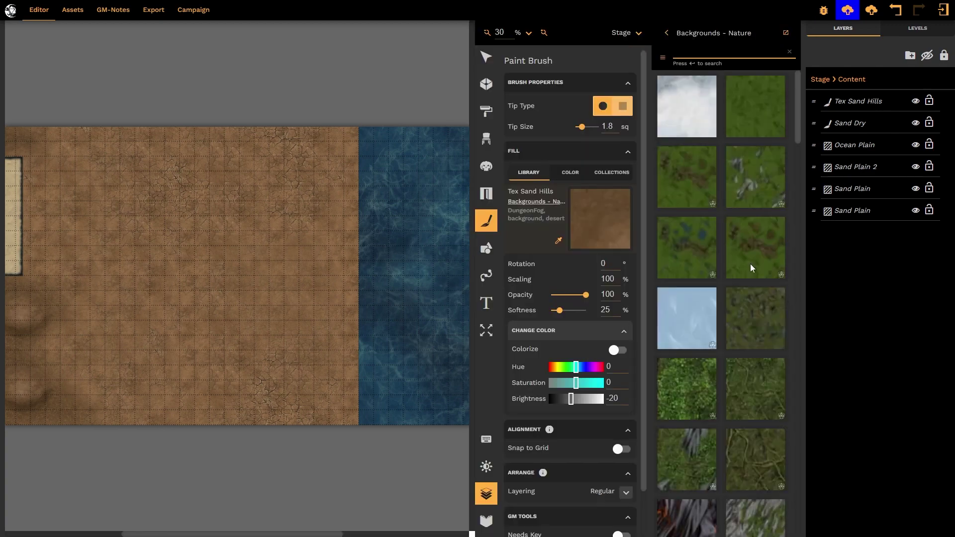
scroll(749, 263, "down", 10)
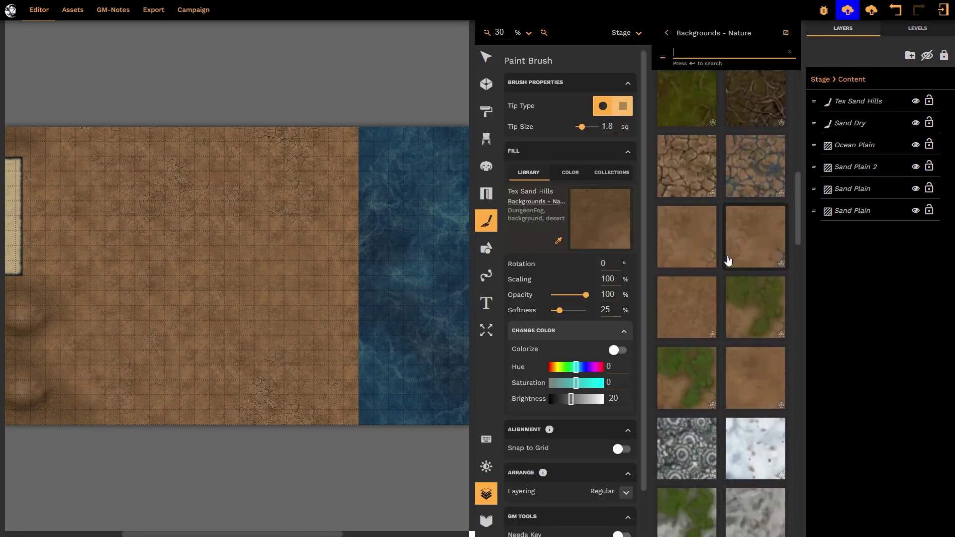
left_click(740, 182)
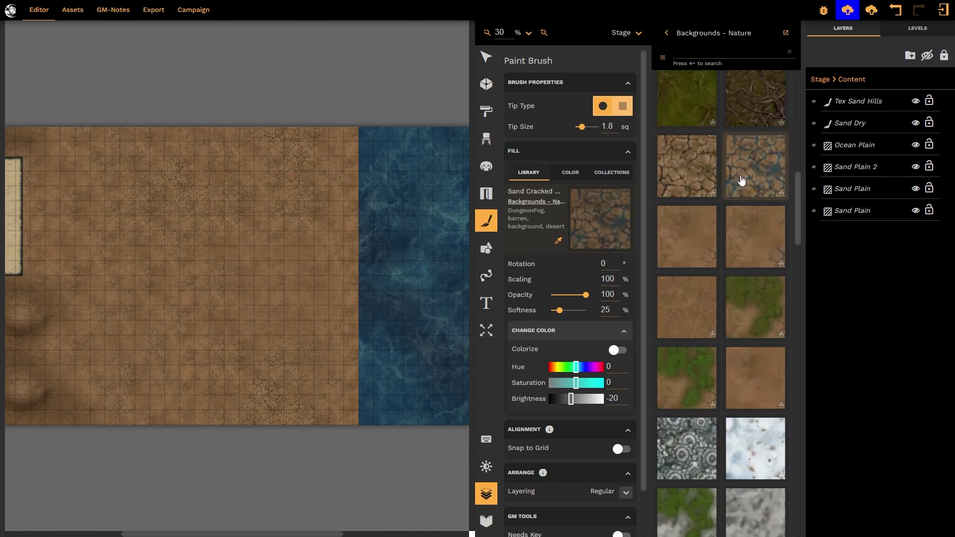
left_click(741, 181)
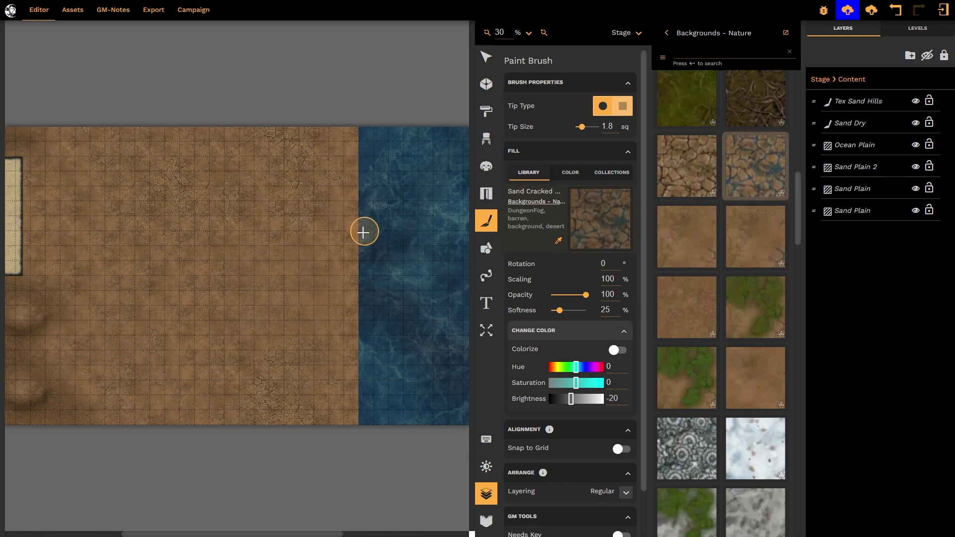
scroll(694, 261, "down", 7)
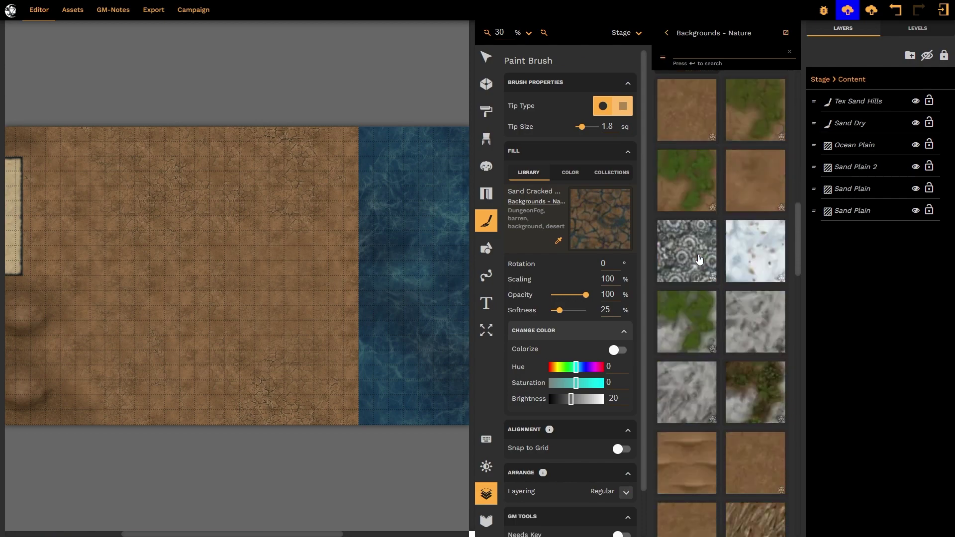
scroll(699, 259, "down", 5)
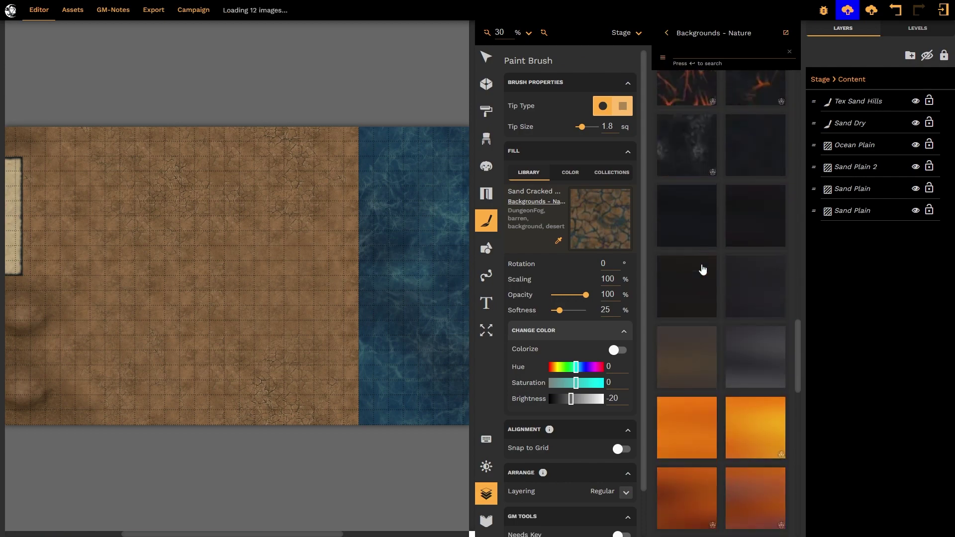
scroll(703, 269, "up", 3)
scroll(703, 270, "up", 8)
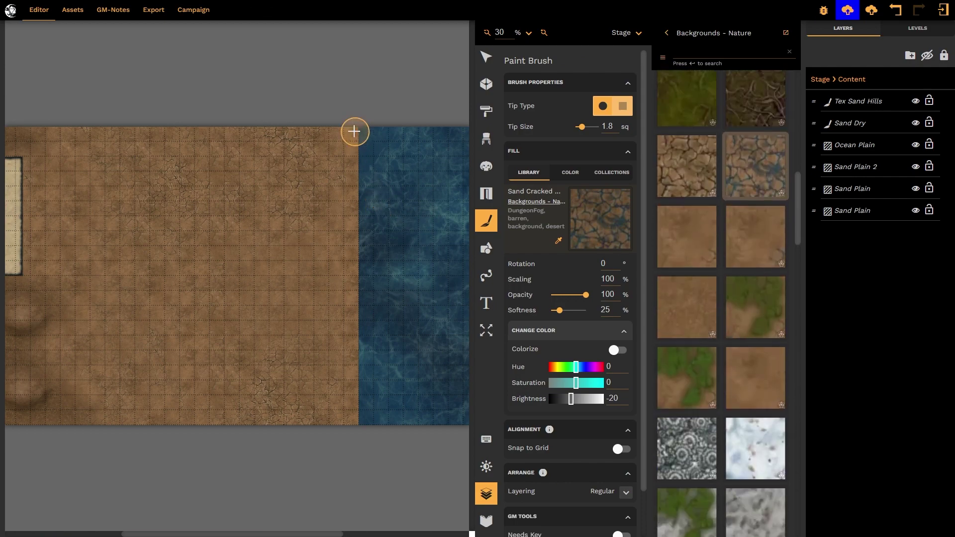
- Paint a cracked-sand strip along the sand–ocean border and soften its edges
mouse_move(358, 144)
left_mouse_down()
mouse_move(354, 174)
mouse_move(364, 130)
mouse_move(374, 175)
mouse_move(378, 129)
mouse_move(389, 174)
mouse_move(393, 131)
mouse_move(397, 140)
mouse_move(349, 232)
mouse_move(339, 130)
mouse_move(353, 207)
mouse_move(377, 200)
mouse_move(386, 251)
mouse_move(369, 282)
mouse_move(396, 325)
mouse_move(393, 306)
mouse_move(413, 294)
mouse_move(370, 293)
mouse_move(358, 325)
mouse_move(341, 323)
mouse_move(363, 347)
mouse_move(359, 416)
mouse_move(367, 340)
mouse_move(386, 323)
mouse_move(376, 360)
mouse_move(405, 341)
left_mouse_up()
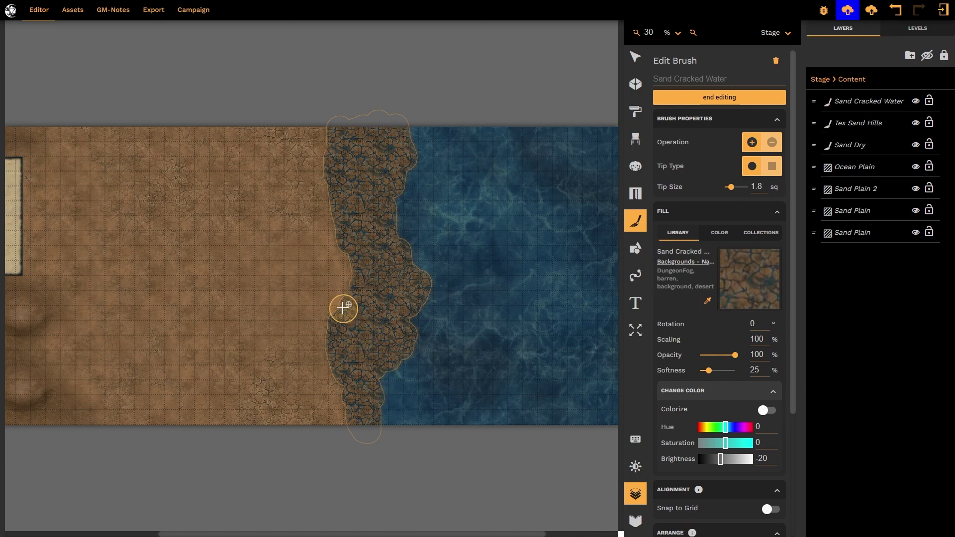
scroll(341, 305, "up", 2)
left_click(346, 313)
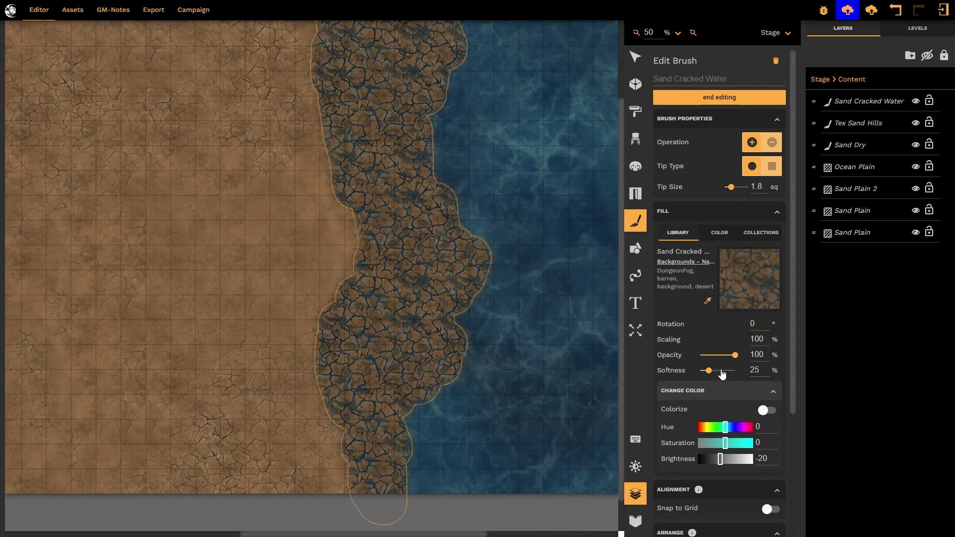
left_click_drag(722, 374, 732, 375)
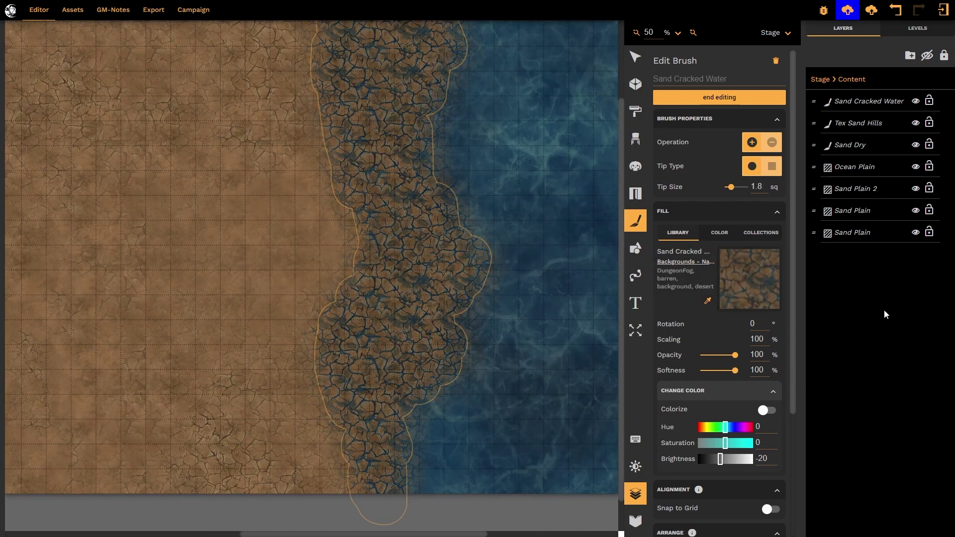
- Use subtract strokes to trim the cracked-sand edge into a winding shape
left_click(771, 143)
mouse_move(455, 280)
left_mouse_down()
mouse_move(440, 218)
mouse_move(441, 258)
mouse_move(413, 224)
mouse_move(416, 159)
left_mouse_up()
scroll(460, 177, "up", 3)
mouse_move(453, 214)
left_mouse_down()
mouse_move(448, 139)
mouse_move(413, 117)
mouse_move(466, 170)
mouse_move(493, 219)
left_mouse_up()
scroll(498, 258, "down", 4)
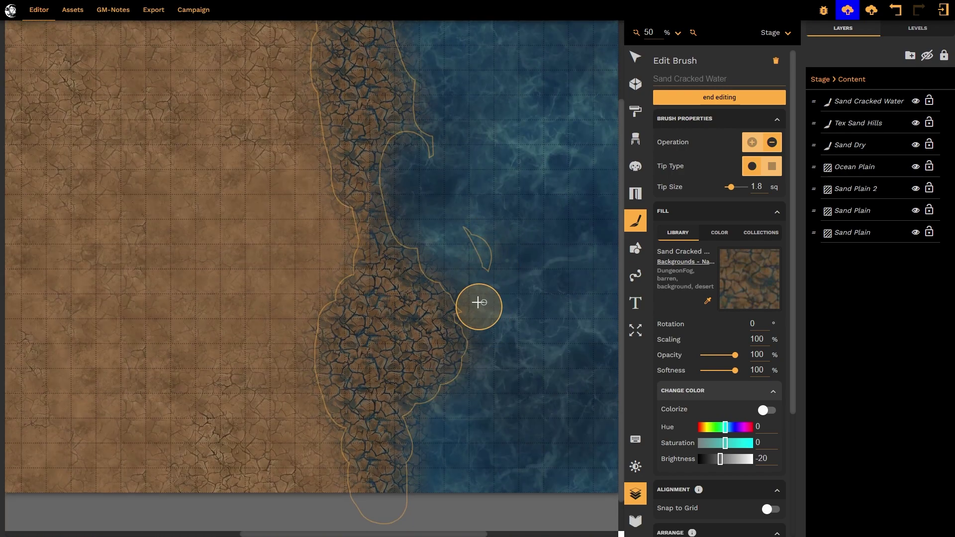
mouse_move(479, 302)
left_mouse_down()
mouse_move(449, 393)
mouse_move(466, 415)
mouse_move(426, 401)
left_mouse_up()
mouse_move(348, 413)
left_mouse_down()
mouse_move(353, 367)
mouse_move(327, 307)
mouse_move(304, 300)
mouse_move(314, 367)
left_mouse_up()
- Switch back to add and extend the cracked sand up and down the coast
left_click(752, 142)
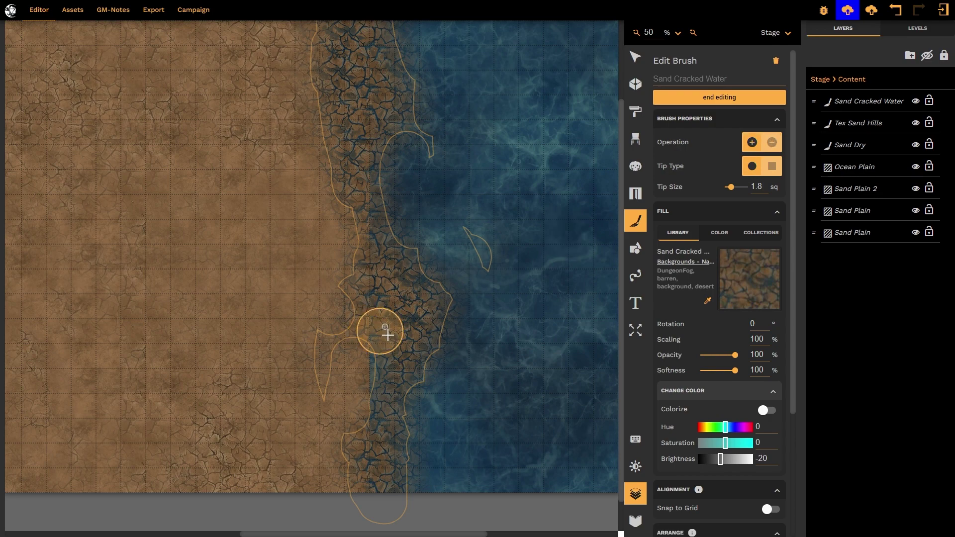
mouse_move(387, 335)
left_mouse_down()
mouse_move(371, 386)
mouse_move(381, 460)
left_mouse_up()
mouse_move(377, 239)
left_mouse_down()
mouse_move(359, 137)
mouse_move(390, 182)
left_mouse_up()
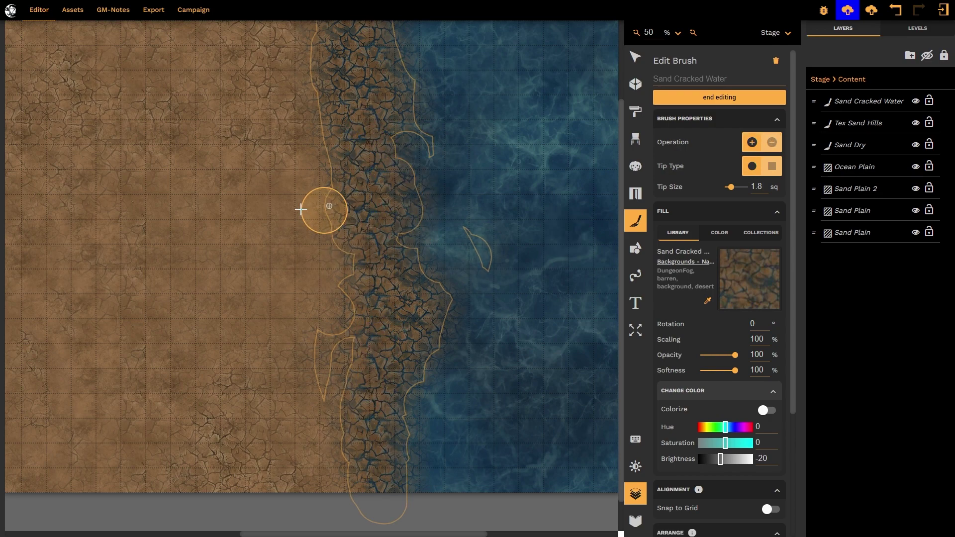
scroll(318, 284, "up", 2)
scroll(304, 246, "down", 1)
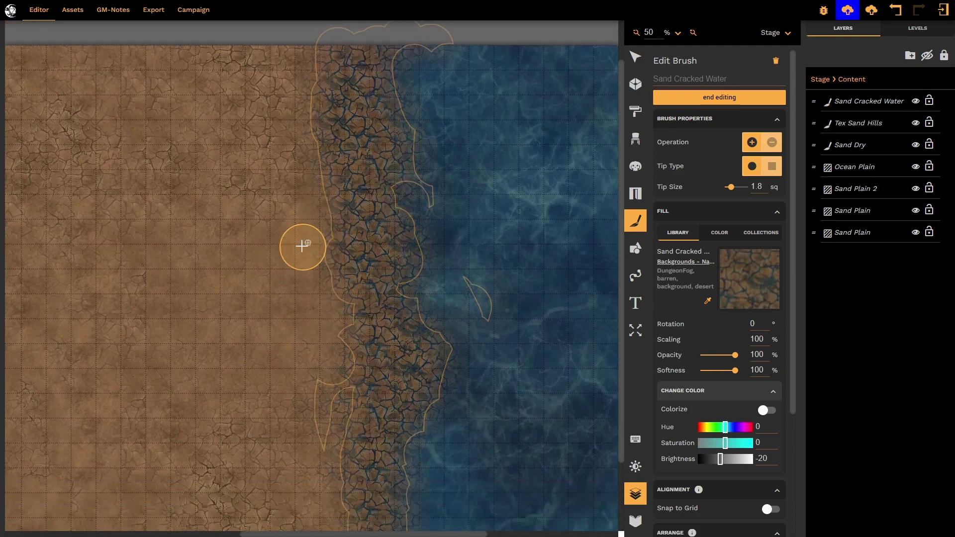
scroll(485, 166, "down", 1)
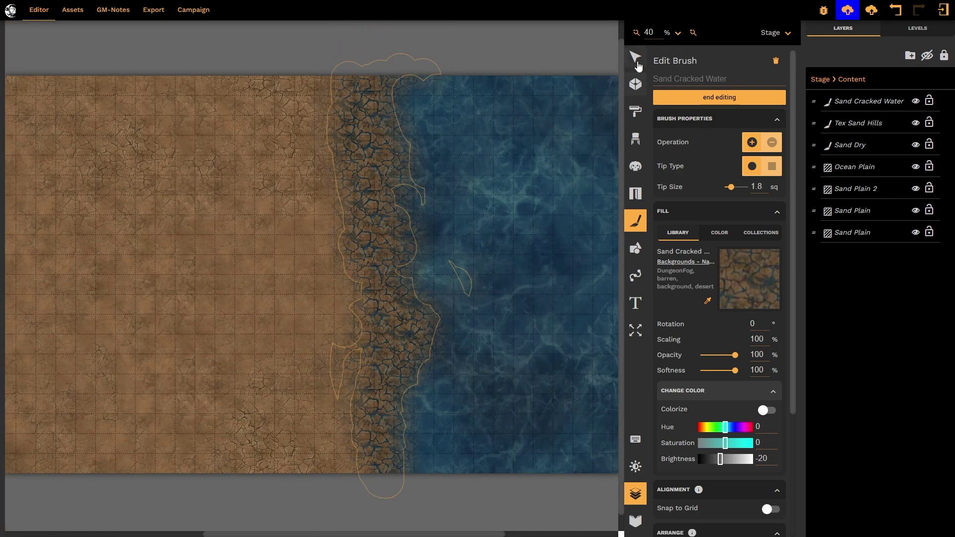
- Finish editing the cracked-sand brush and deselect it
left_click(635, 58)
left_click(531, 44)
scroll(462, 132, "down", 1)
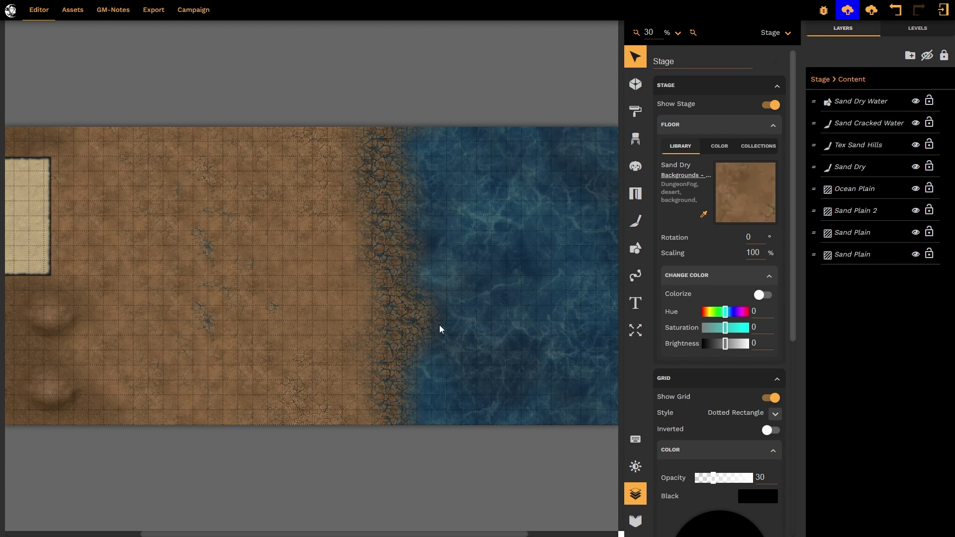
- Choose Draw Path and browse the Backgrounds - Nature cliff textures for the path
left_click(635, 280)
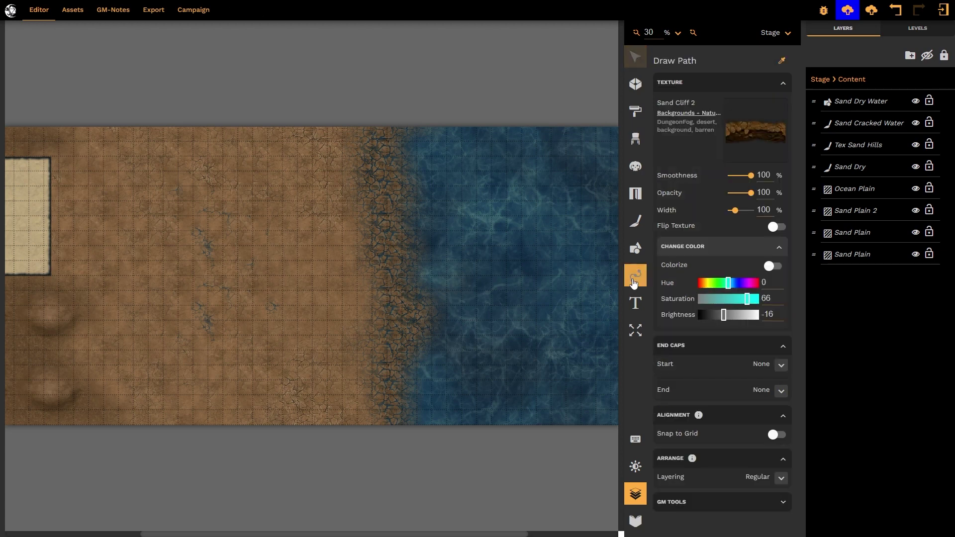
left_click(749, 147)
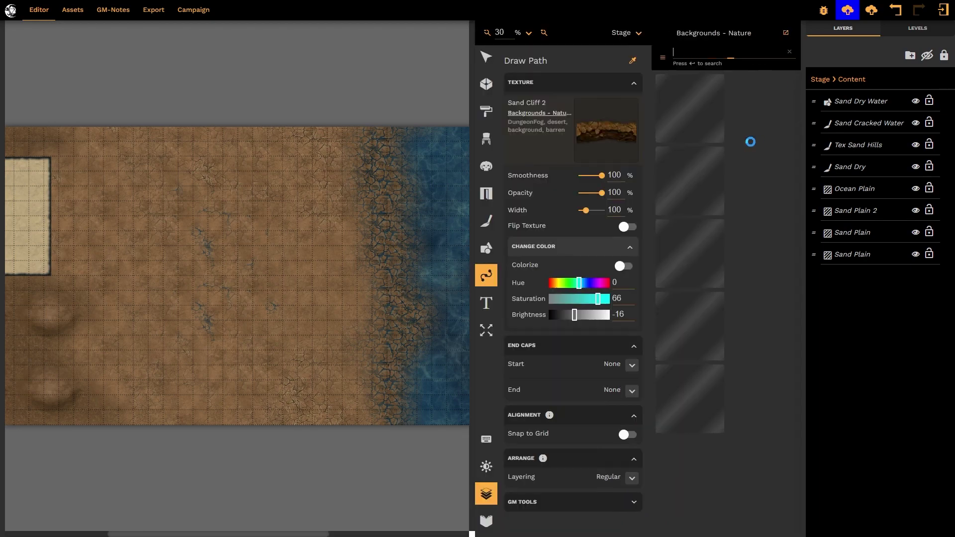
left_click(666, 33)
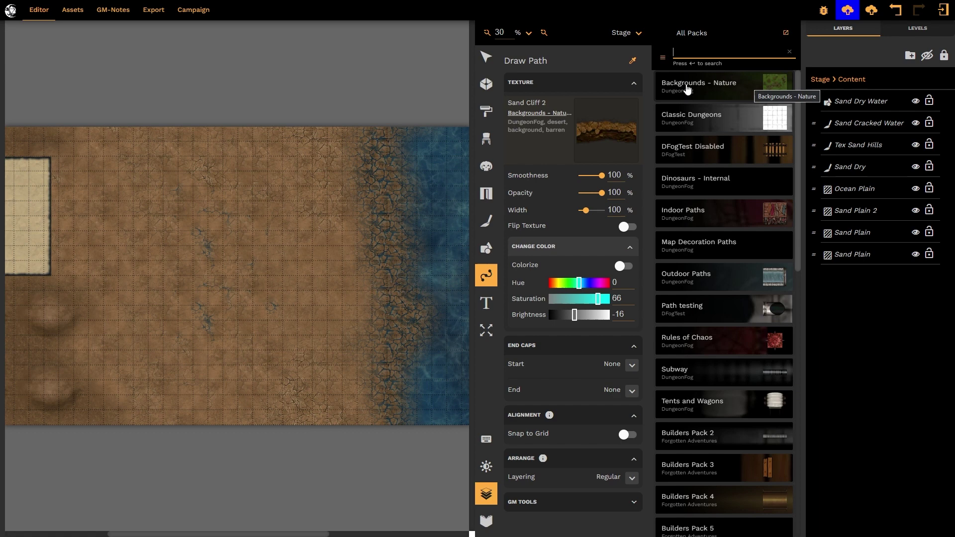
left_click(710, 89)
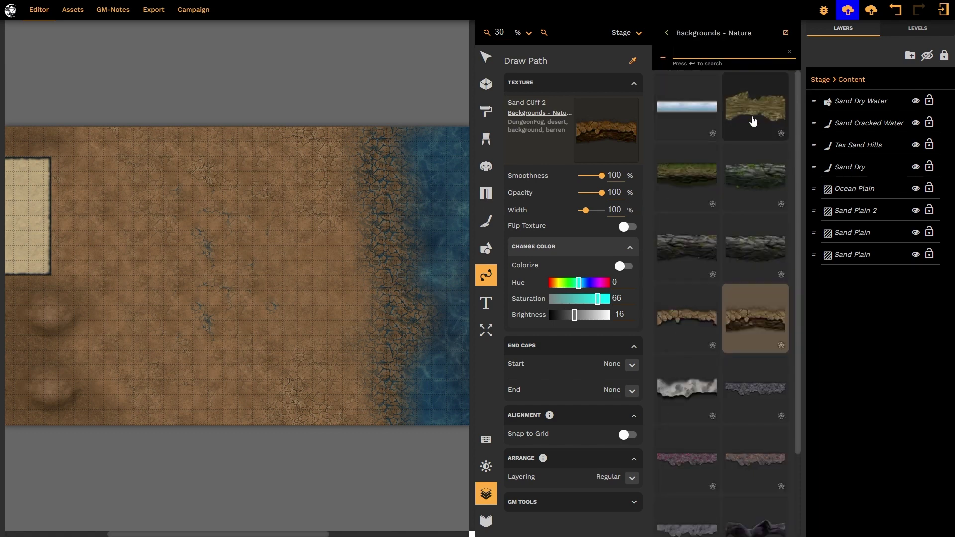
scroll(721, 334, "down", 1)
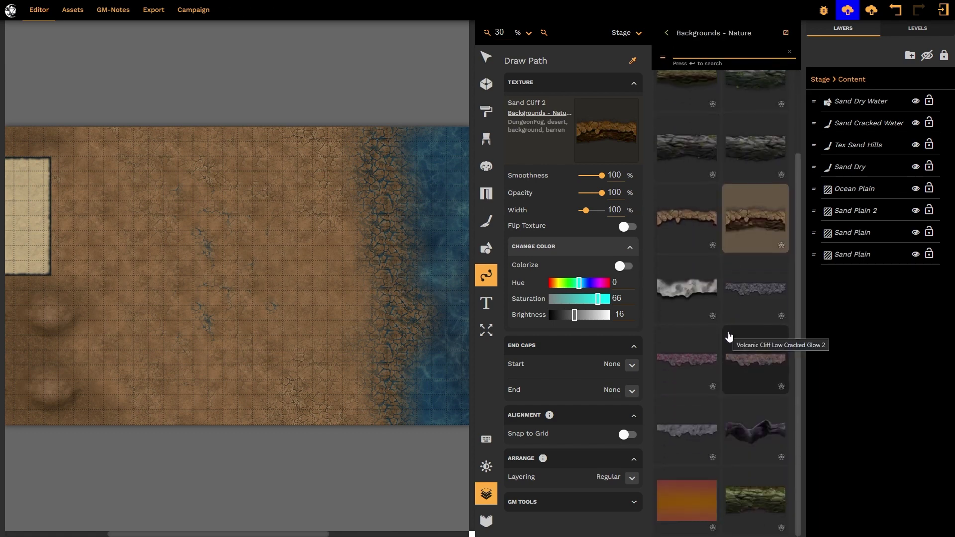
scroll(728, 337, "up", 1)
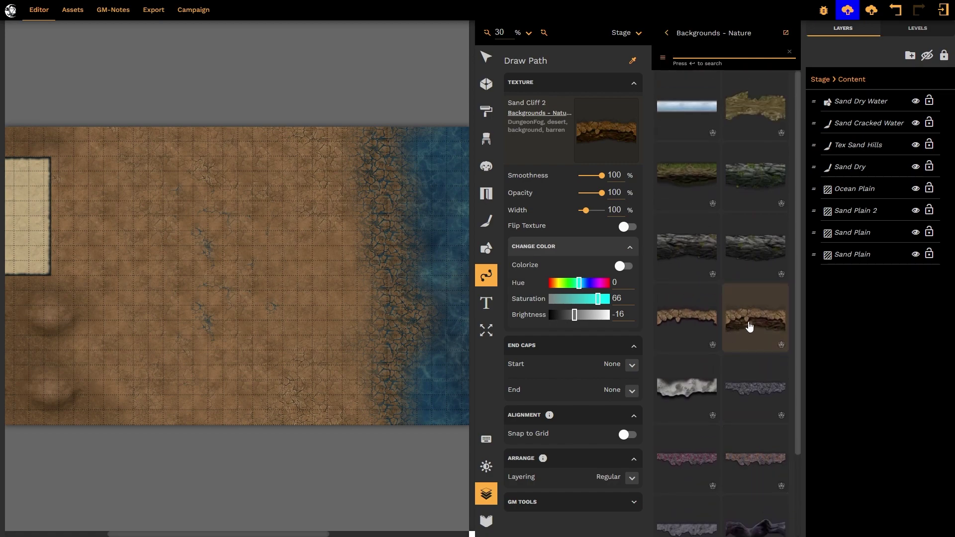
- Draw a winding S-curved Sand Cliff 2 path down the sand's left side
left_click(749, 326)
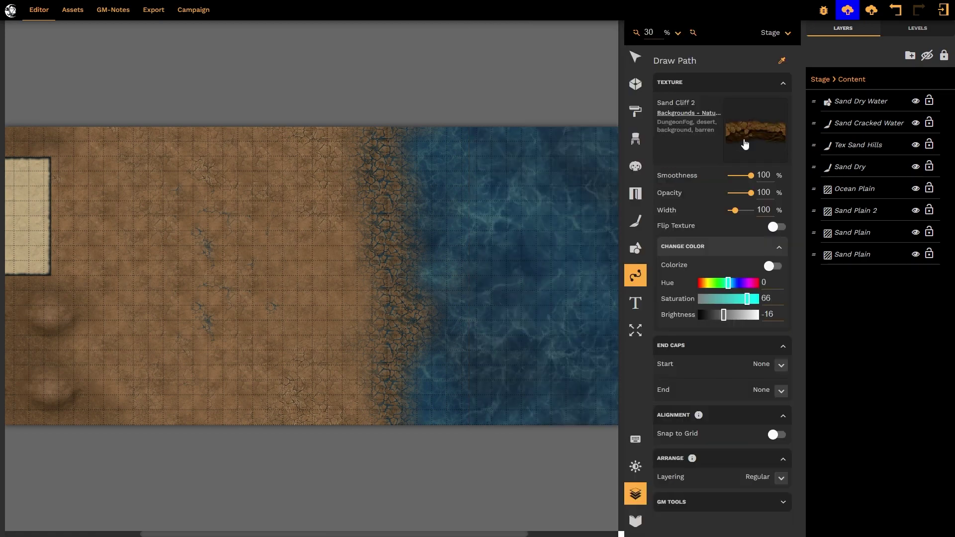
left_click(118, 133)
left_click(182, 156)
left_click(210, 207)
left_click(170, 243)
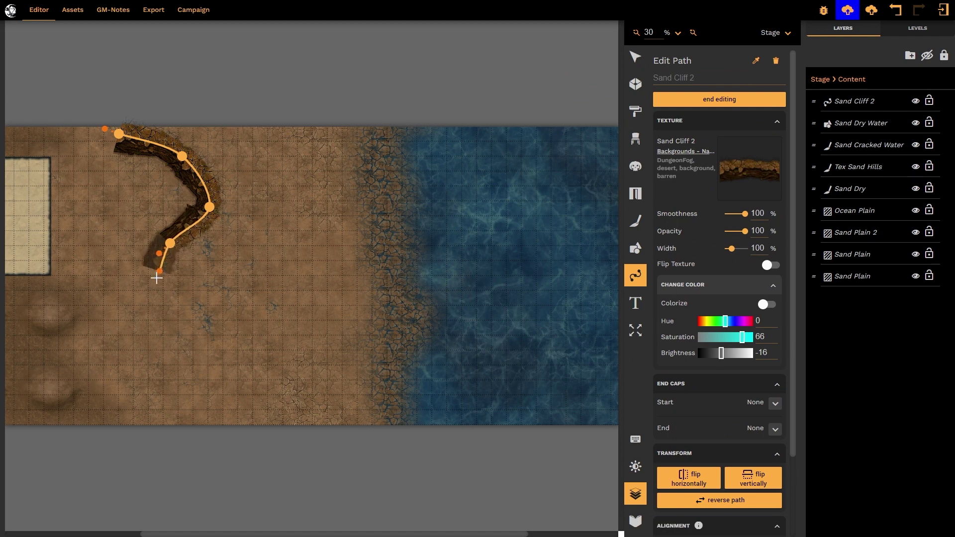
left_click(157, 283)
left_click(178, 320)
left_click(208, 349)
left_click(202, 387)
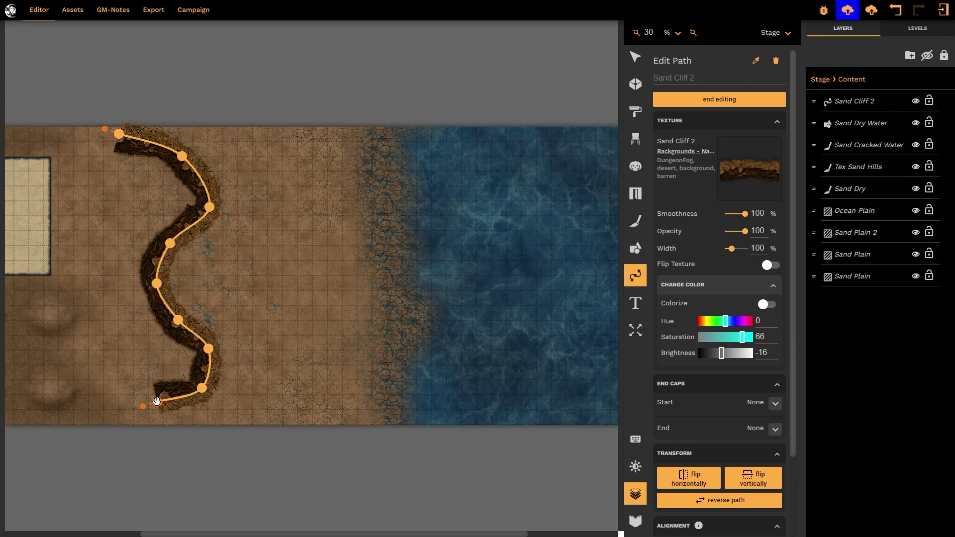
left_click(157, 401)
- Set the path's start and end caps to Shrink and finish the path
left_click(775, 404)
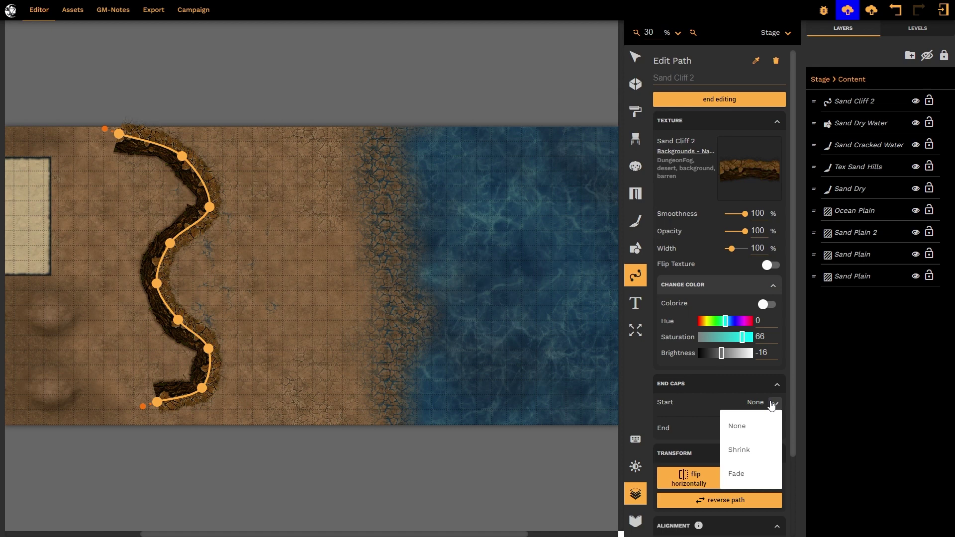
left_click(751, 452)
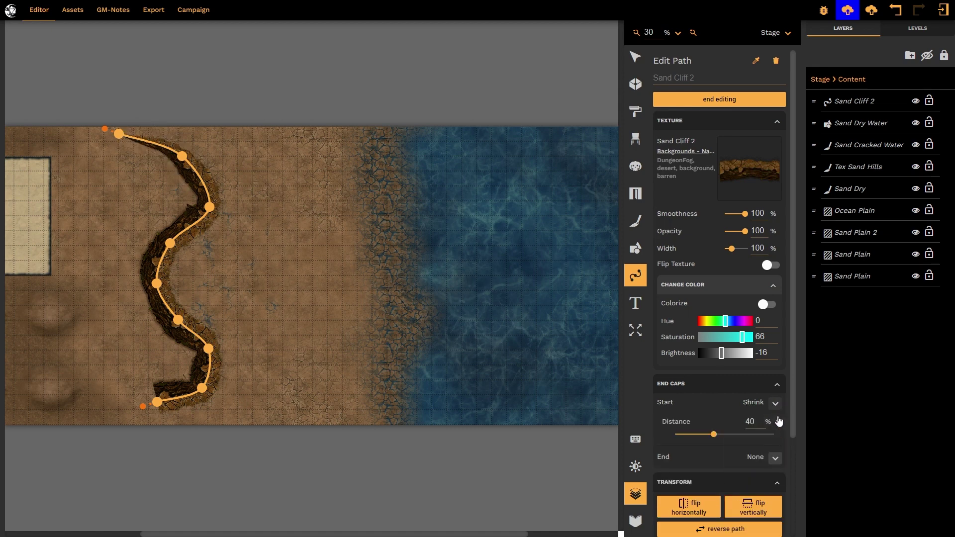
left_click(774, 462)
left_click(749, 505)
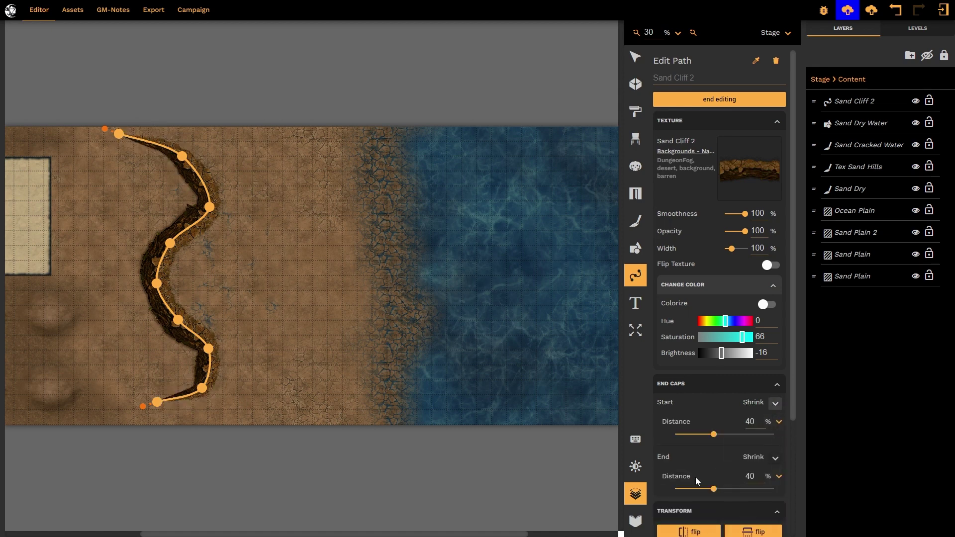
key("Escape")
- Leave the cliff texture untinted and select the Sand Dry stroke
scroll(217, 95, "up", 3)
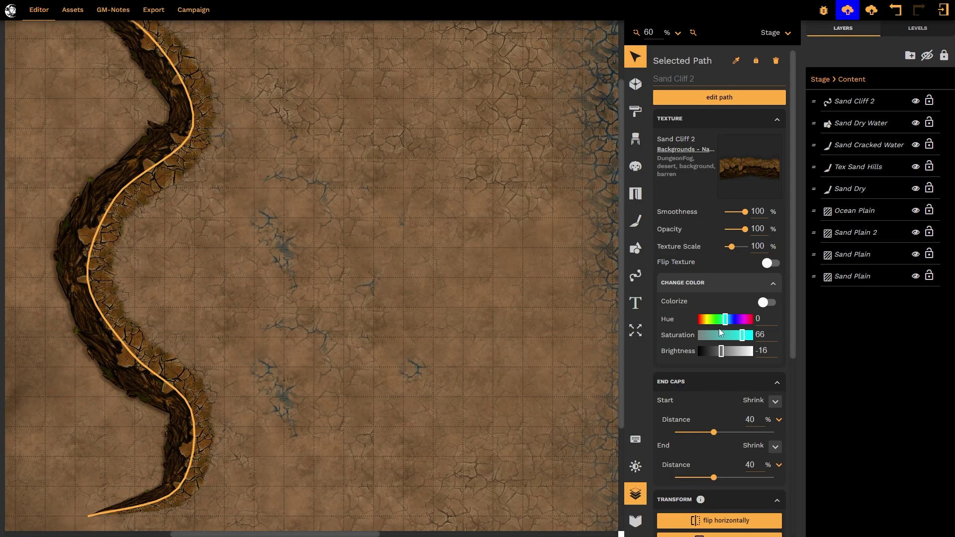
left_click(767, 303)
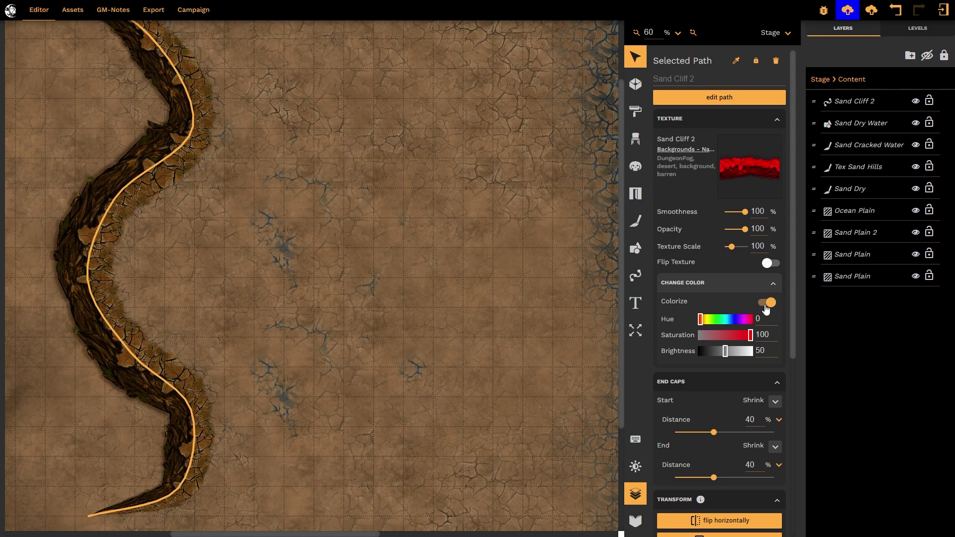
left_click(766, 303)
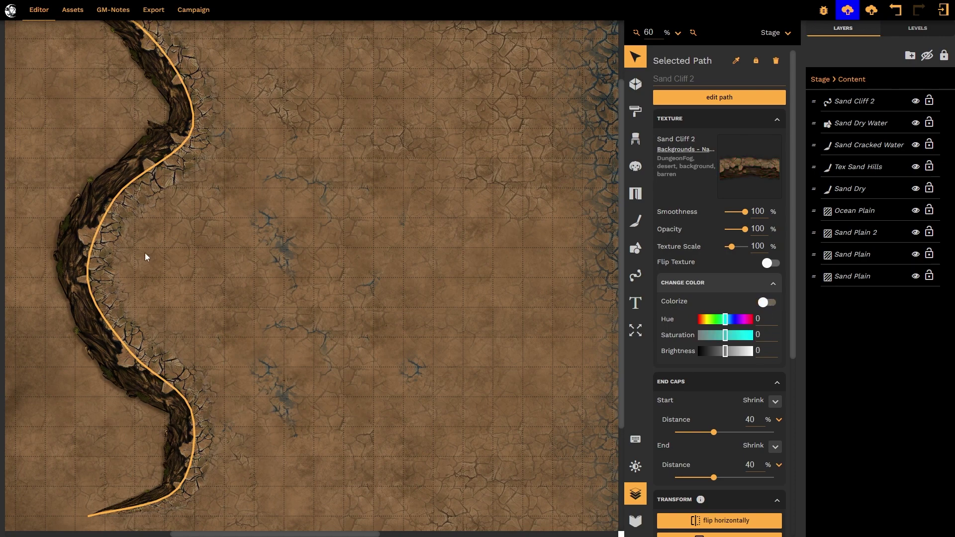
left_click(231, 294)
- Clear the selection and set Draw Path to the untinted Sand Cliff texture
left_click(368, 196)
scroll(369, 196, "down", 3)
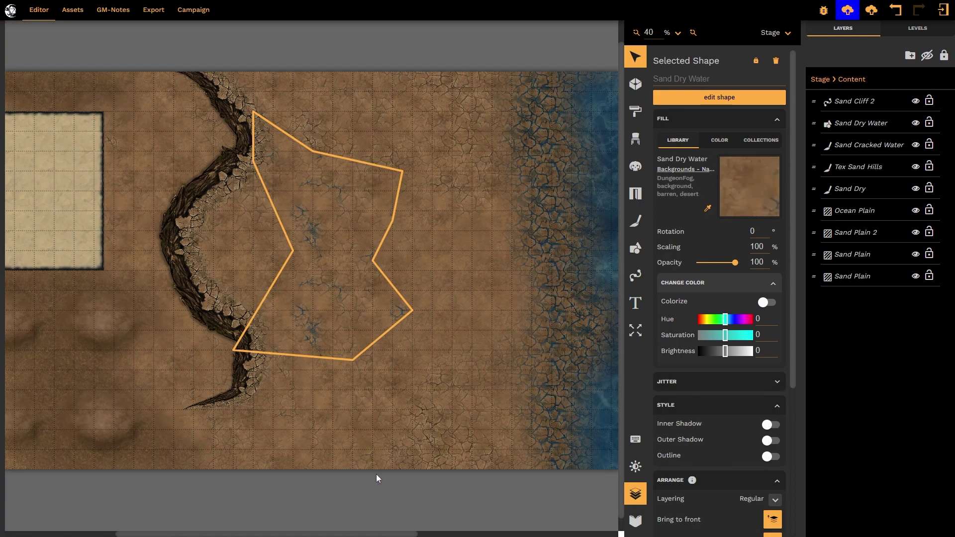
left_click(378, 487)
left_click(635, 275)
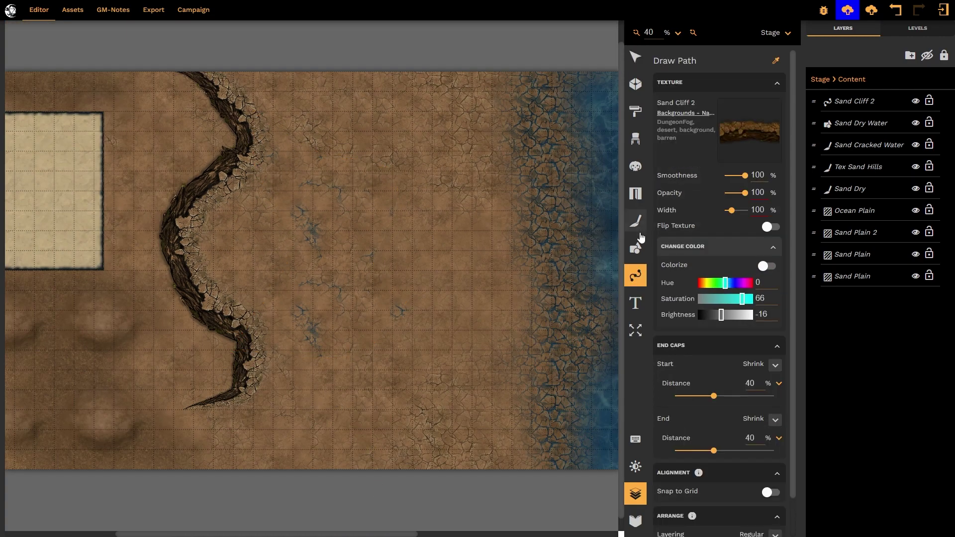
left_click(765, 268)
left_click(765, 268)
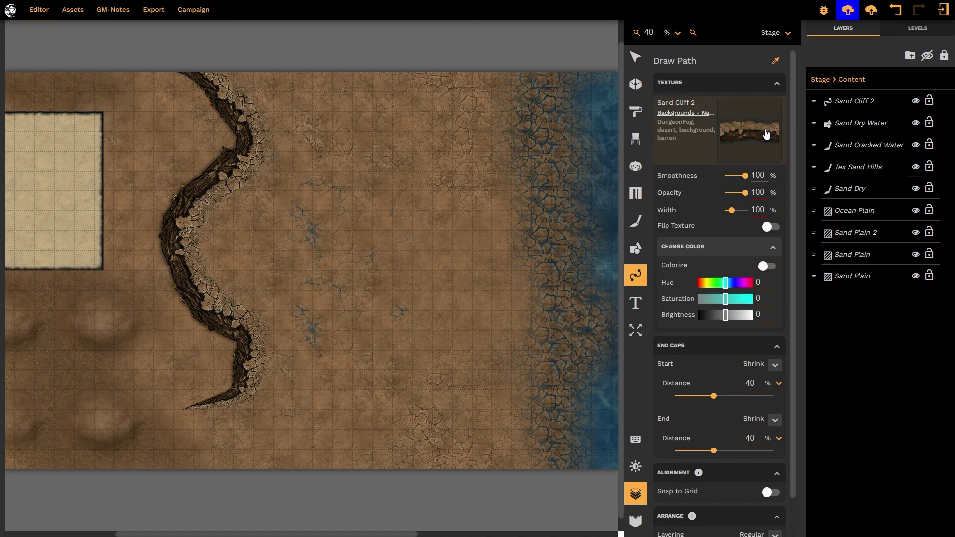
left_click(770, 217)
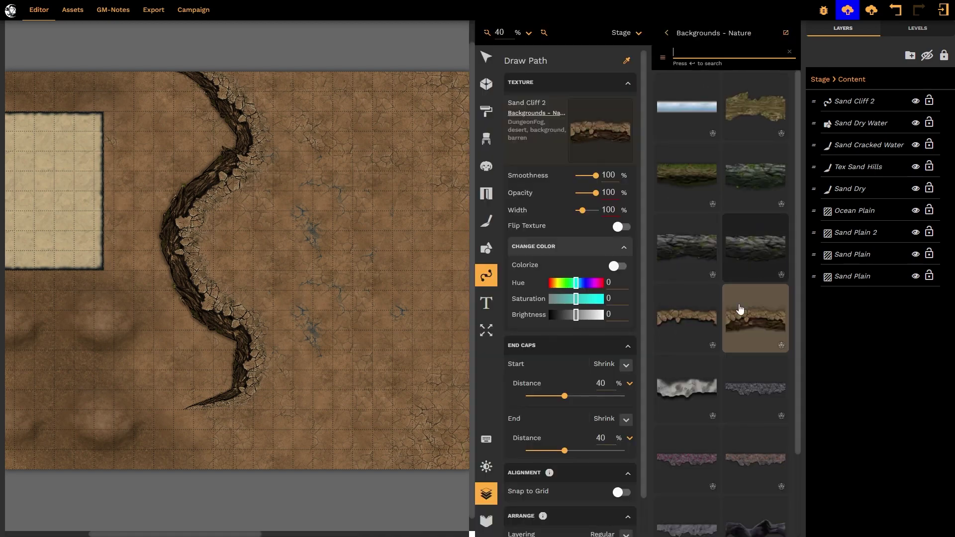
left_click(695, 314)
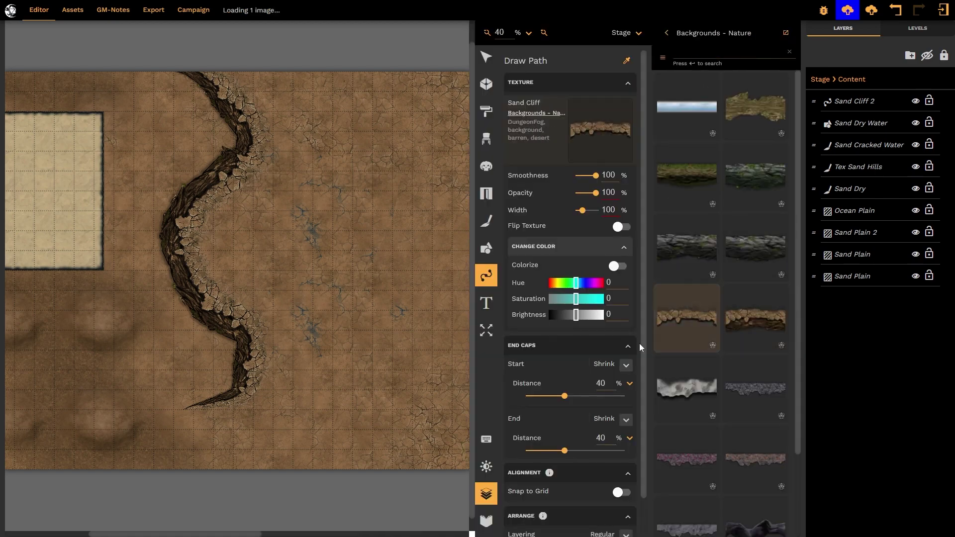
- Draw a second Sand Cliff path arcing from the lower middle up toward the upper right
left_click(298, 441)
mouse_move(331, 440)
left_mouse_down()
mouse_move(365, 436)
mouse_move(458, 324)
mouse_move(464, 304)
mouse_move(422, 213)
left_mouse_up()
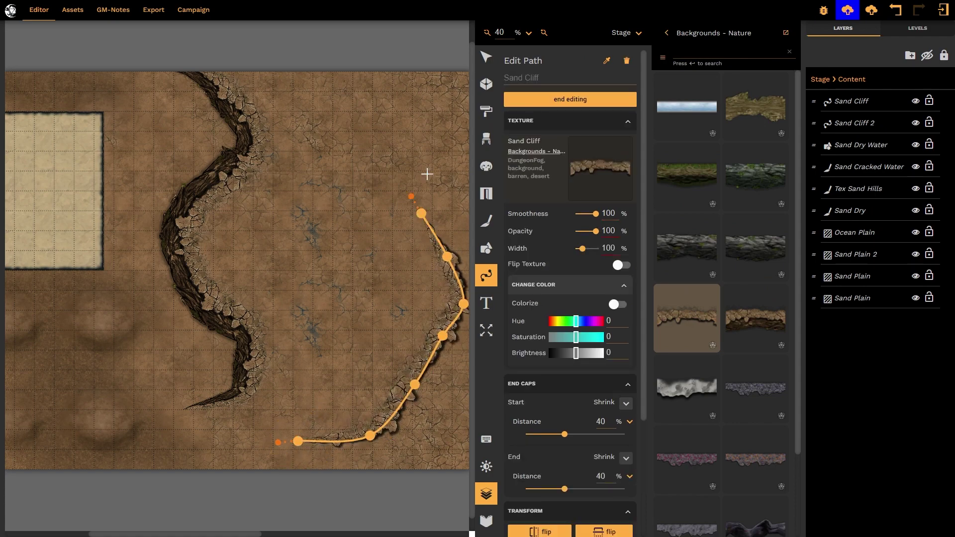
left_click(561, 104)
left_click(486, 494)
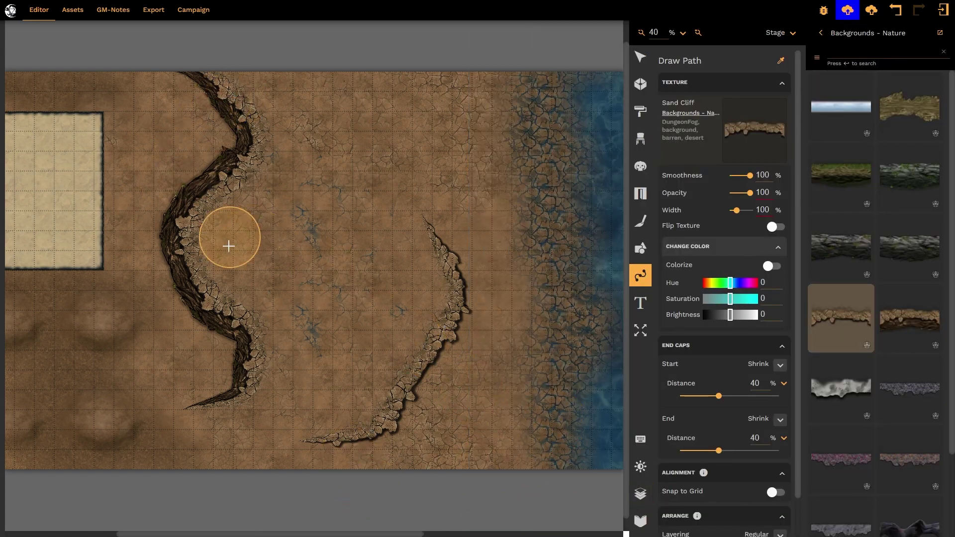
scroll(401, 527, "left", 5)
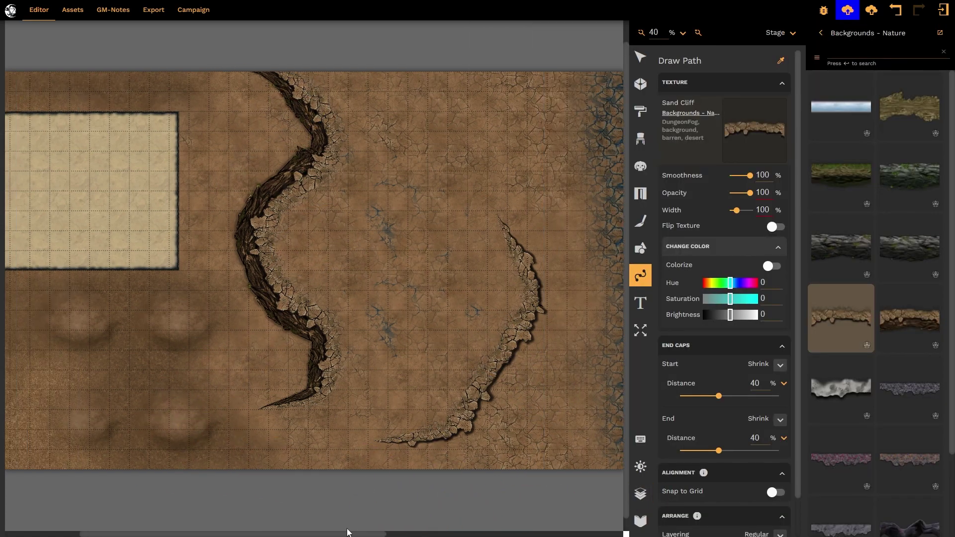
key("Escape")
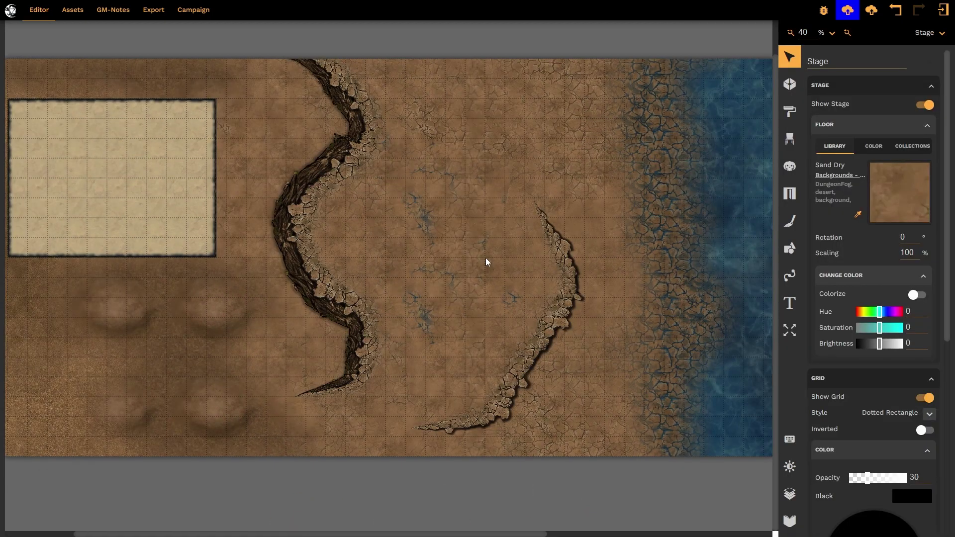
scroll(485, 257, "down", 1)
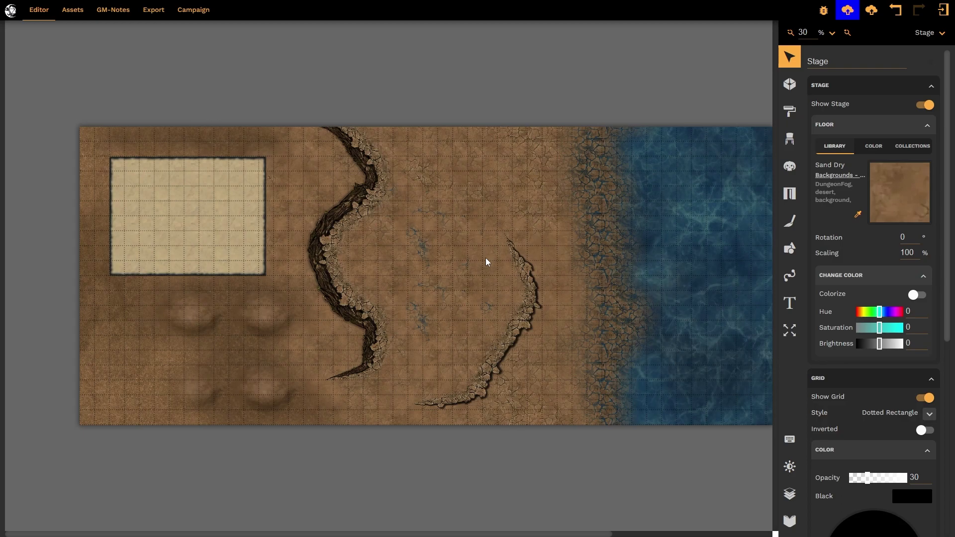